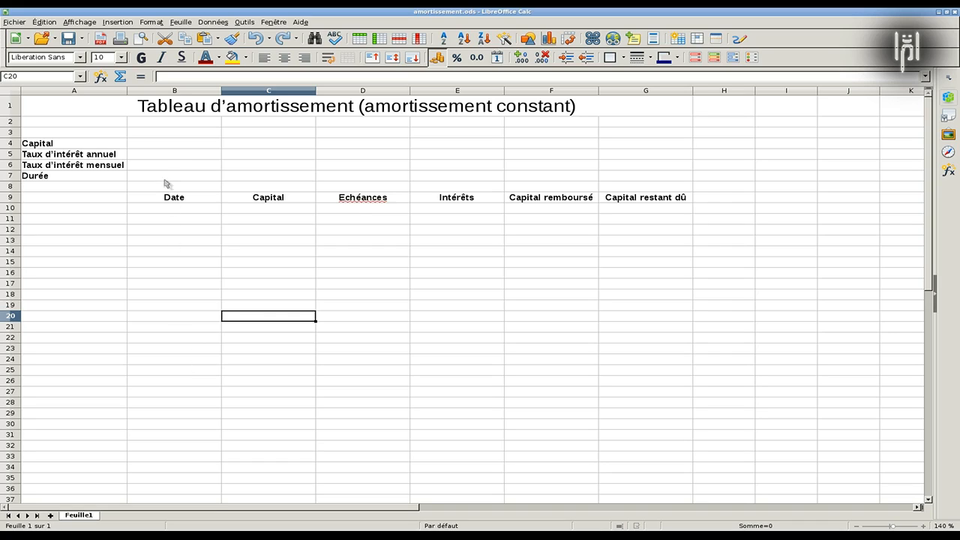
Step: Enter a capital of 20000 in cell B4 and keep it formatted as euro currency
{"action": "left_click", "coordinate": [159, 146]}
{"action": "type", "text": "2"}
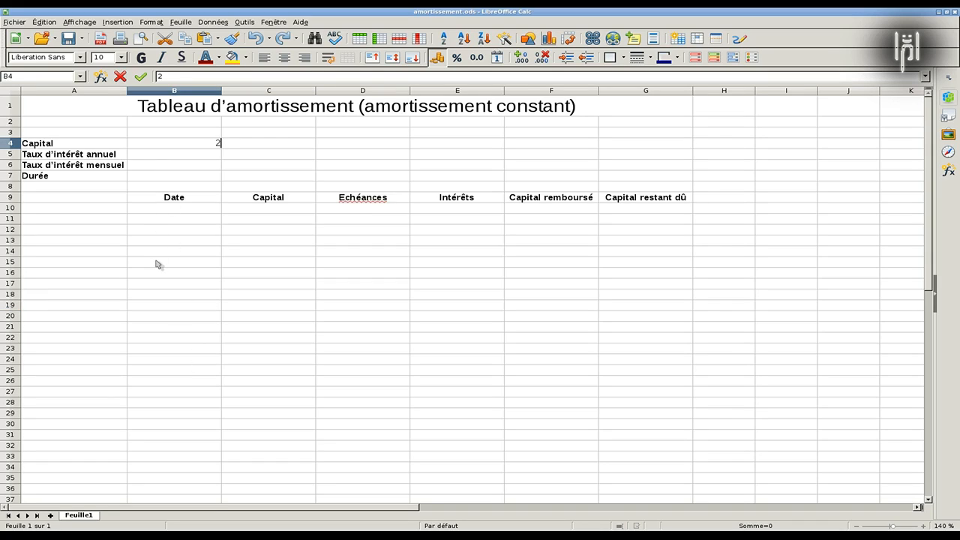
{"action": "type", "text": "0 00"}
{"action": "type", "text": "0"}
{"action": "key", "text": "Return"}
{"action": "left_click", "coordinate": [159, 144]}
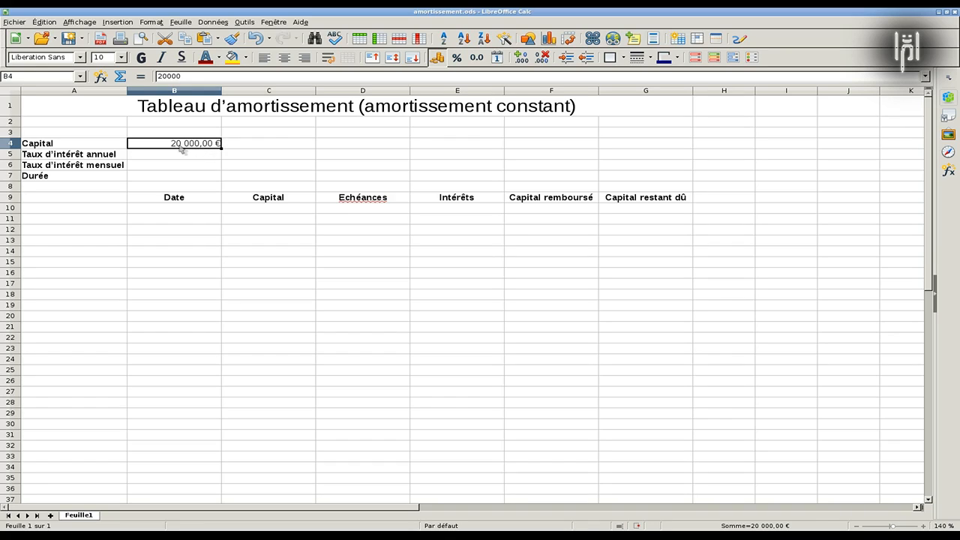
{"action": "left_click", "coordinate": [436, 58]}
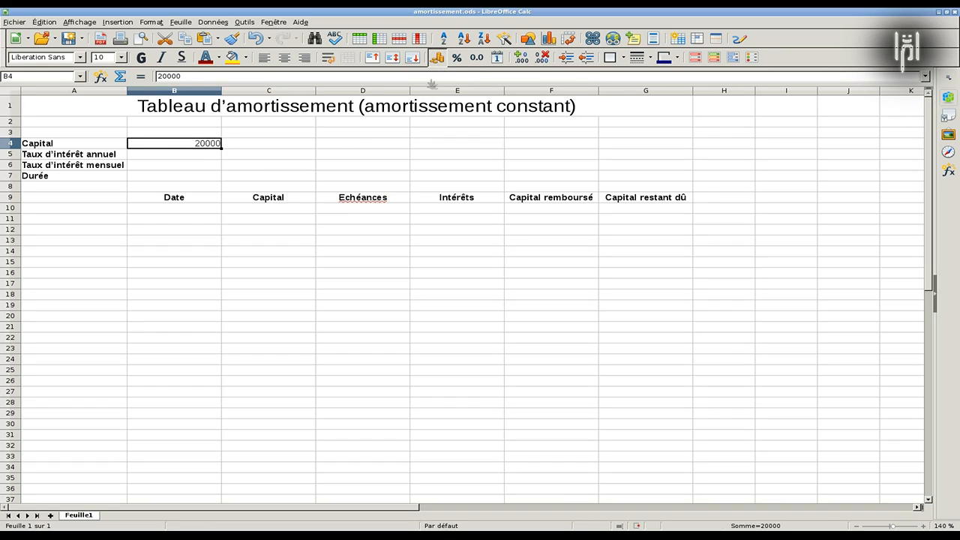
{"action": "left_click", "coordinate": [436, 57]}
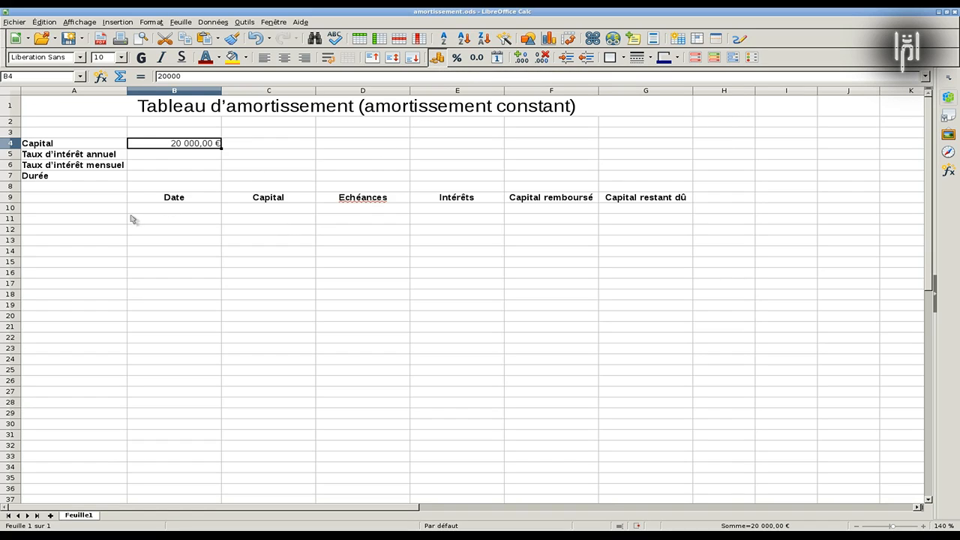
Step: Format the two interest rate cells B5:B6 as percentages and enter an annual rate of 4,25% in B5
{"action": "left_click", "coordinate": [156, 156]}
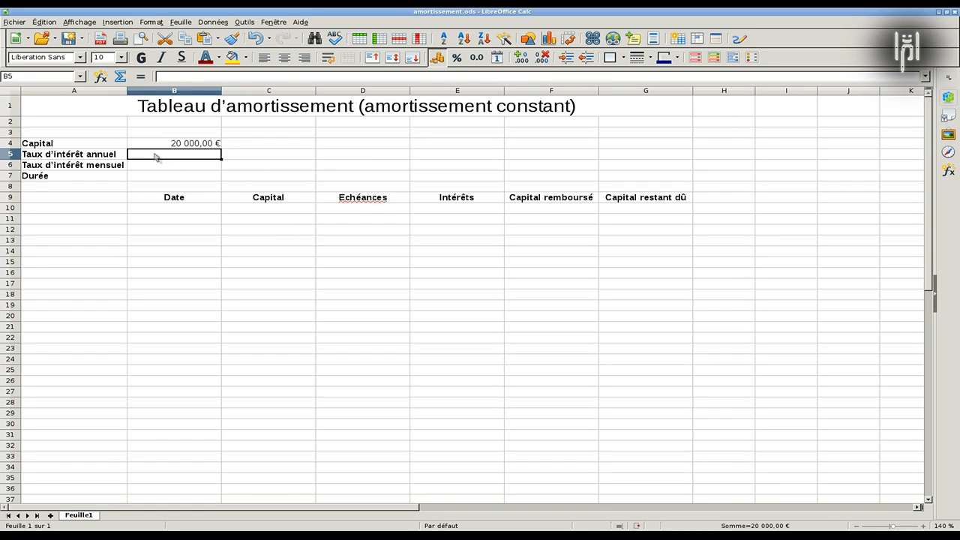
{"action": "left_click_drag", "start_coordinate": [156, 158], "coordinate": [156, 170]}
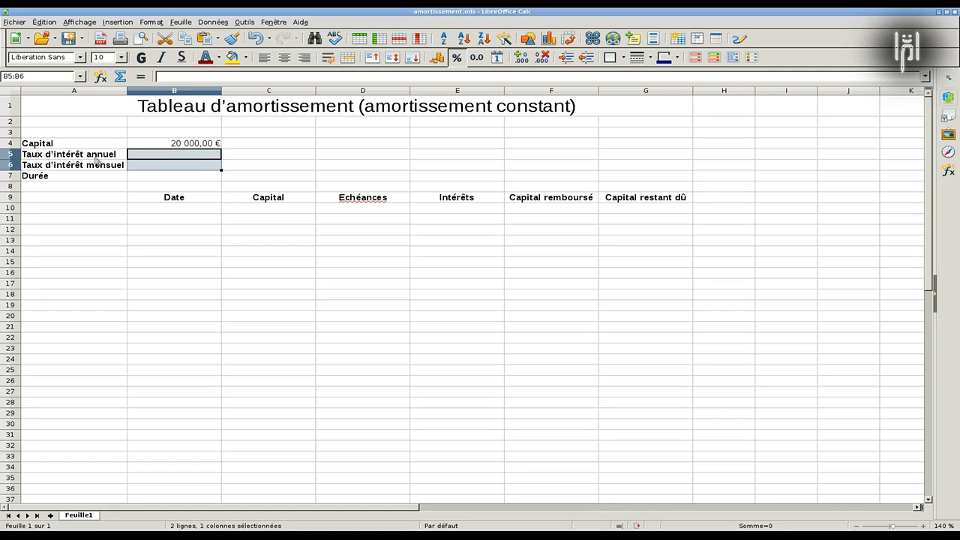
{"action": "left_click", "coordinate": [460, 59]}
{"action": "left_click", "coordinate": [183, 158]}
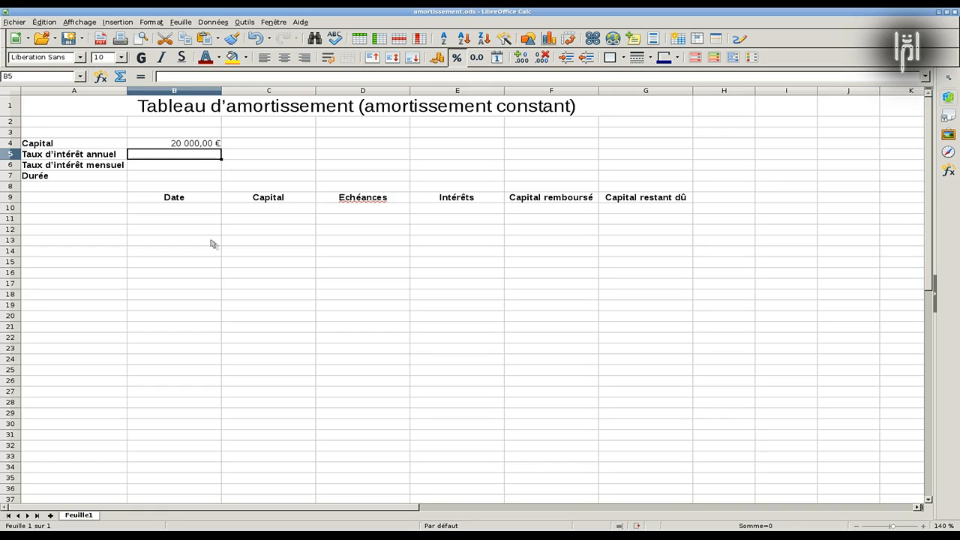
{"action": "type", "text": "4,"}
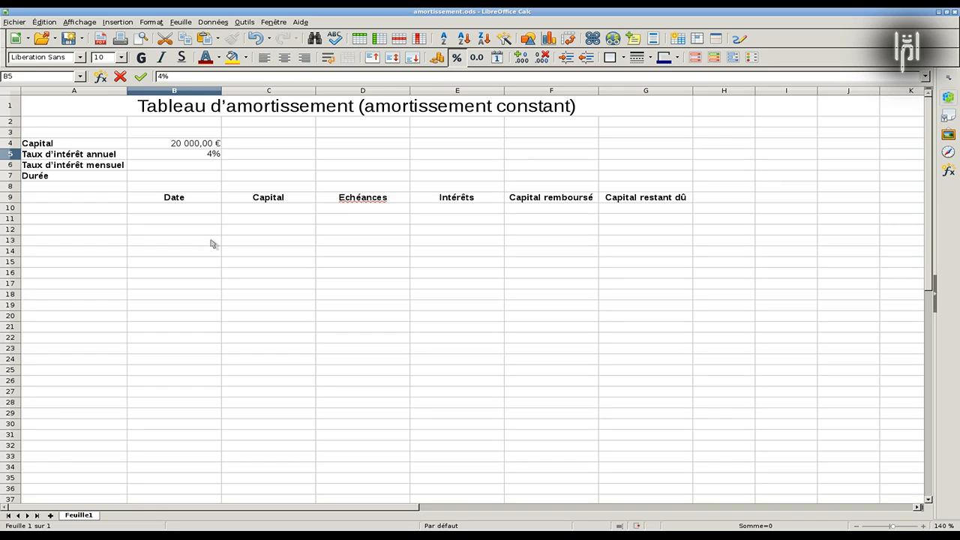
{"action": "type", "text": "25"}
{"action": "key", "text": "Return"}
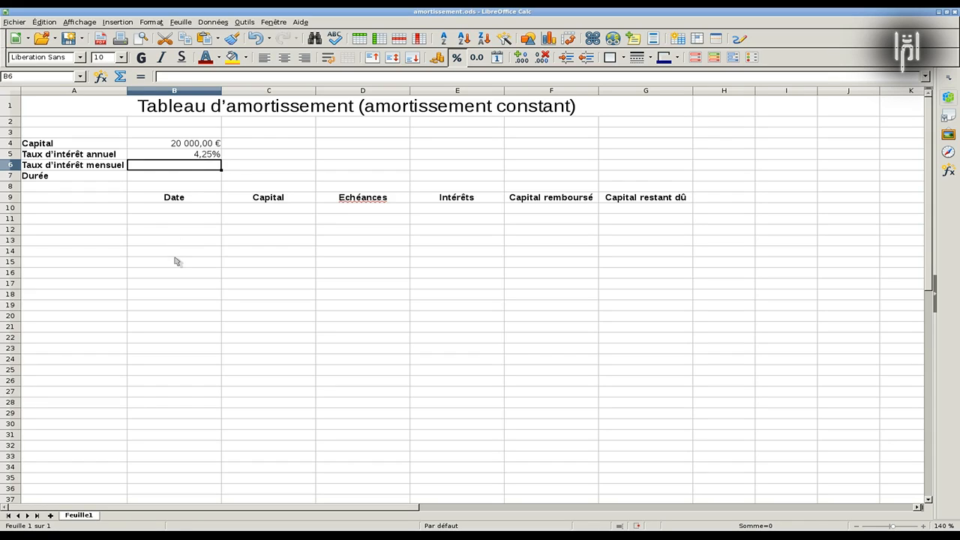
Step: Calculate the monthly interest rate in B6 with the formula =B5/12
{"action": "type", "text": "="}
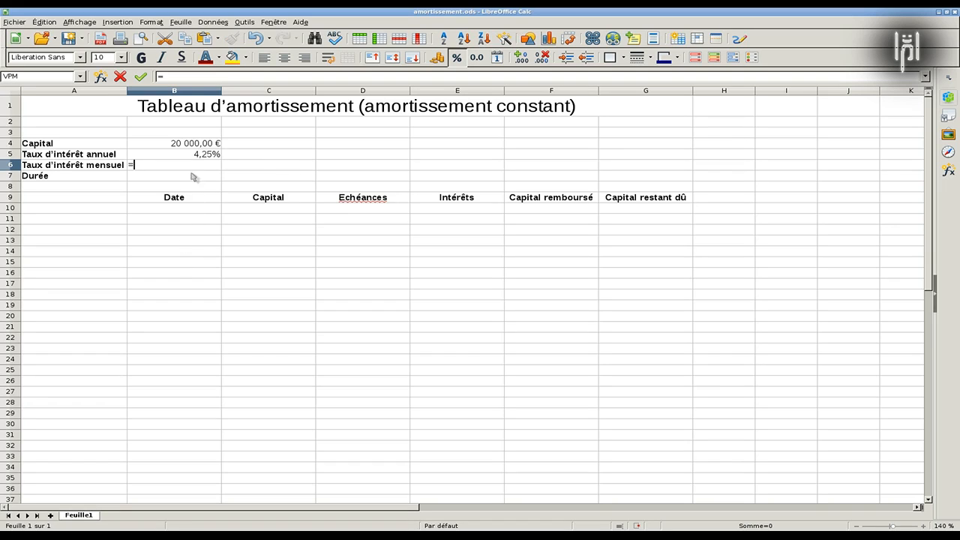
{"action": "left_click", "coordinate": [185, 158]}
{"action": "type", "text": "/12"}
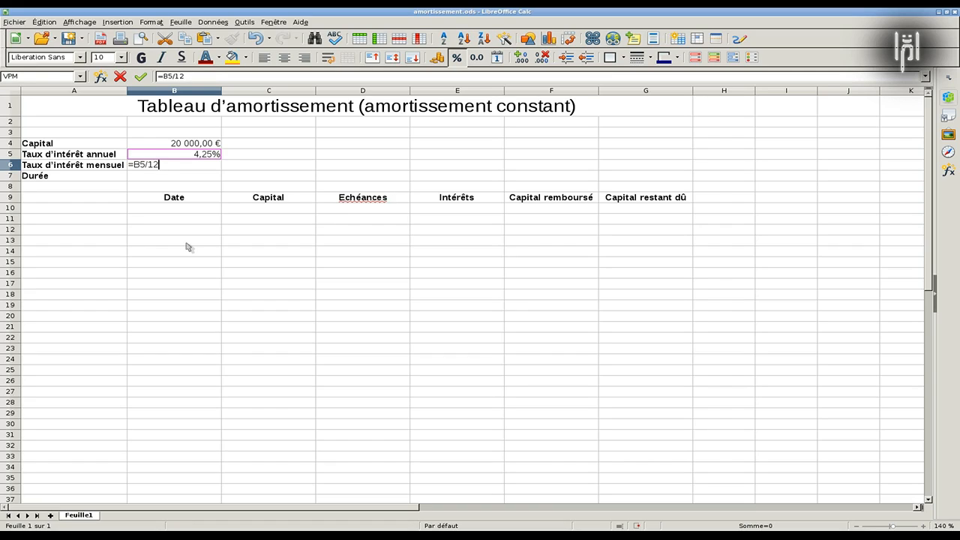
{"action": "key", "text": "Return"}
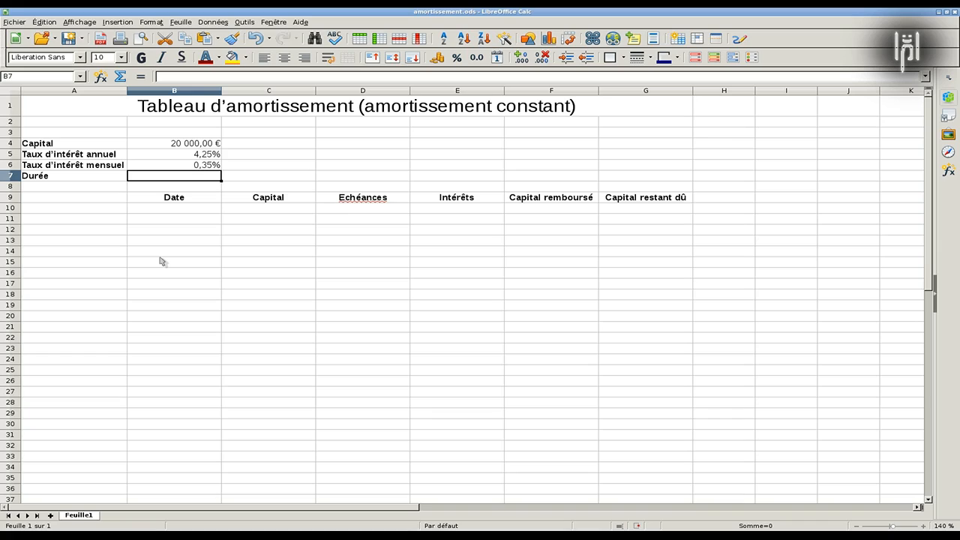
Step: Set the loan duration in cell B7 to 24
{"action": "type", "text": "48"}
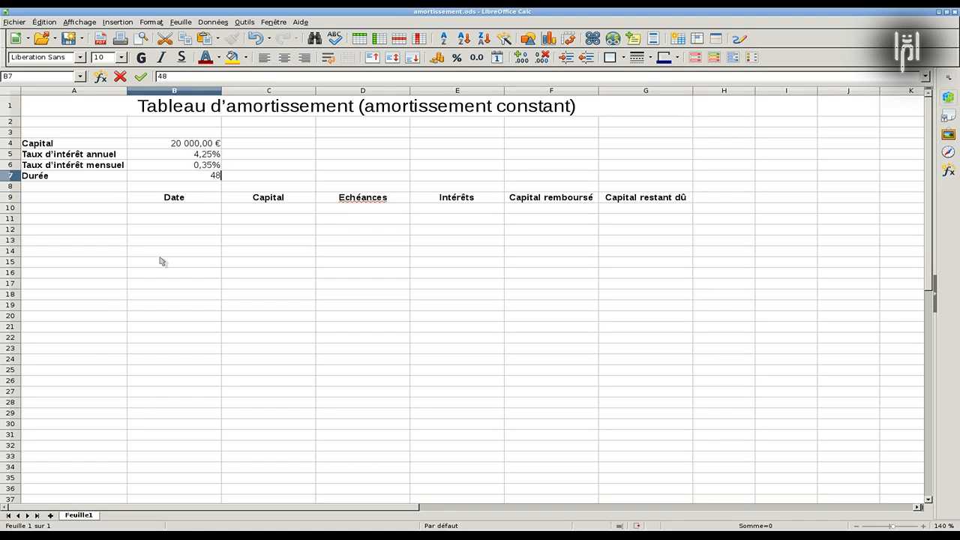
{"action": "key", "text": "Return"}
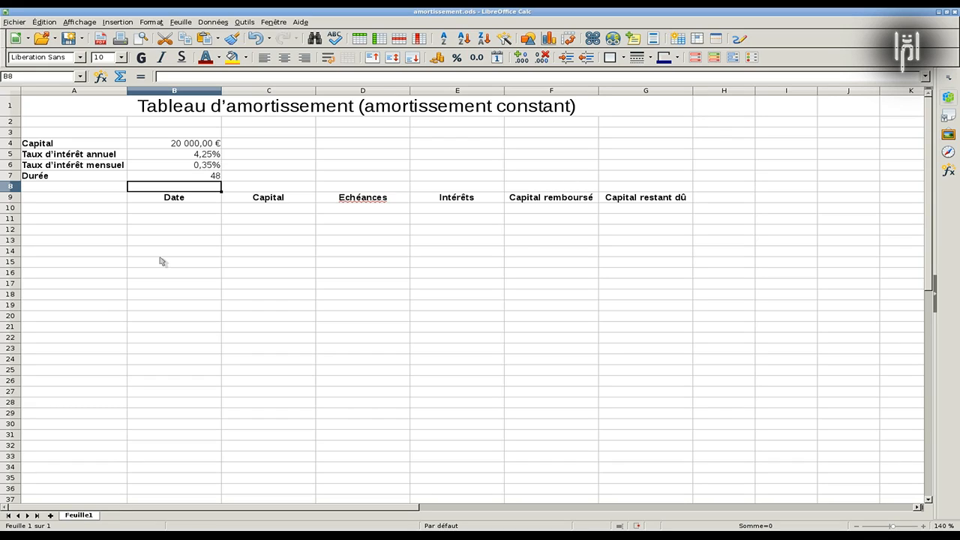
{"action": "key", "text": "Up"}
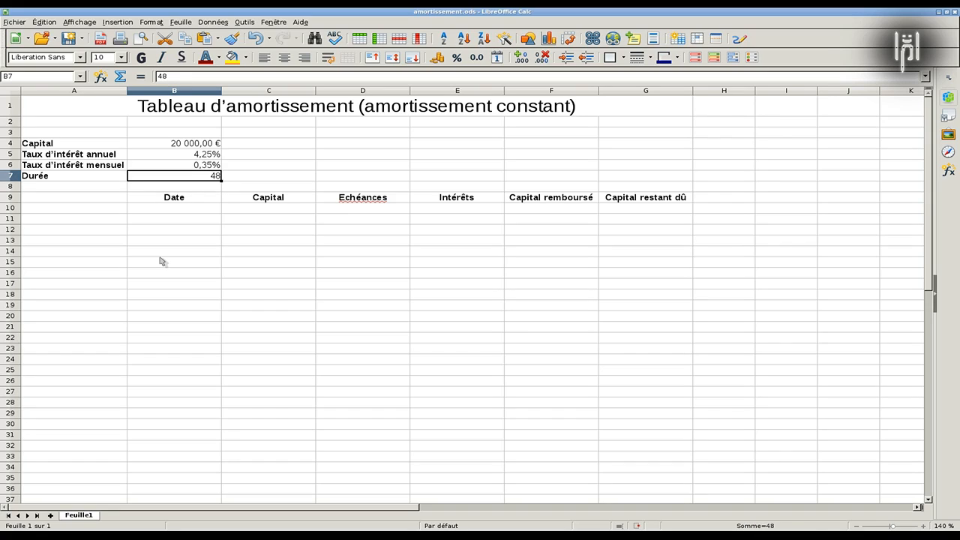
{"action": "type", "text": "24"}
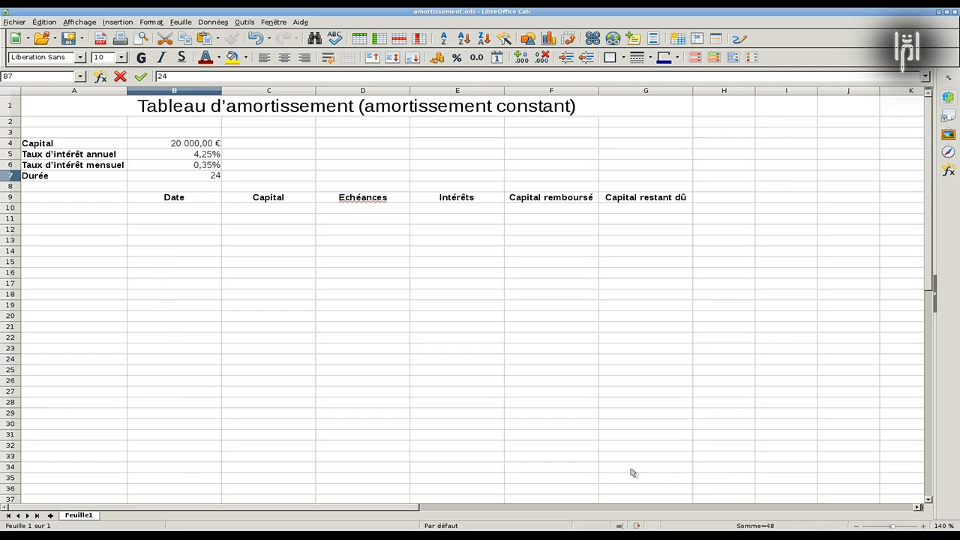
{"action": "key", "text": "Return"}
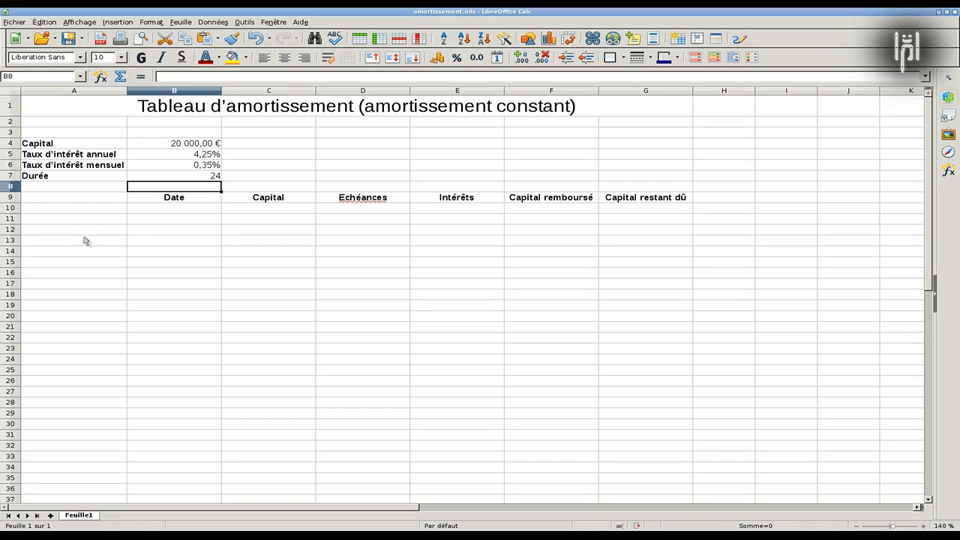
Step: Enter 01/11/16 as the first date in cell B10 under the Date heading
{"action": "left_click", "coordinate": [166, 212]}
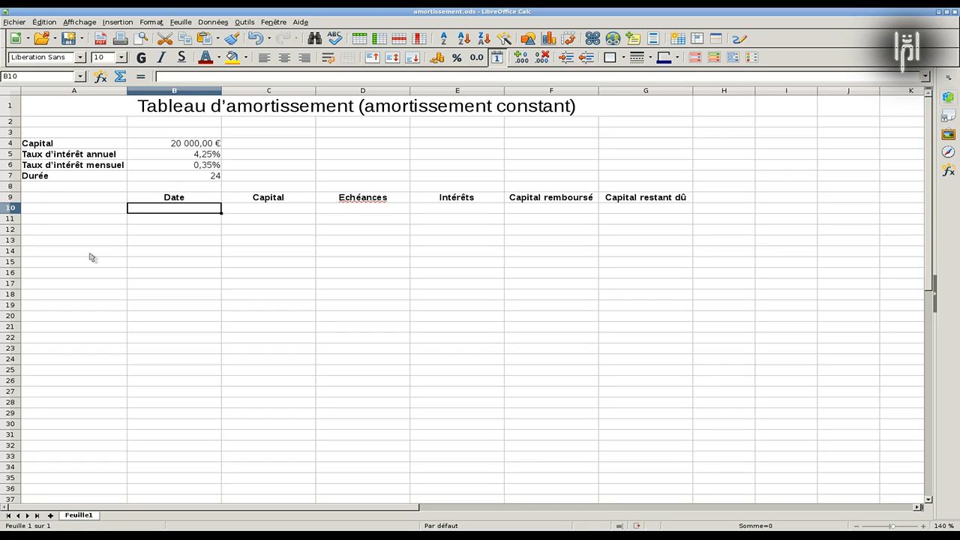
{"action": "type", "text": "11/"}
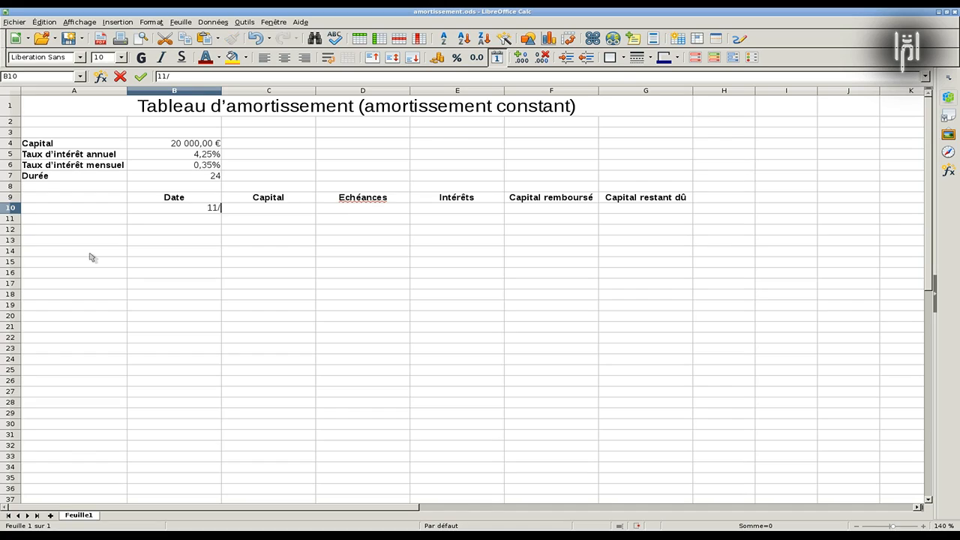
{"action": "type", "text": "0"}
{"action": "key", "text": "BackSpace"}
{"action": "key", "text": "BackSpace"}
{"action": "key", "text": "BackSpace"}
{"action": "type", "text": "01/11/16"}
{"action": "key", "text": "Return"}
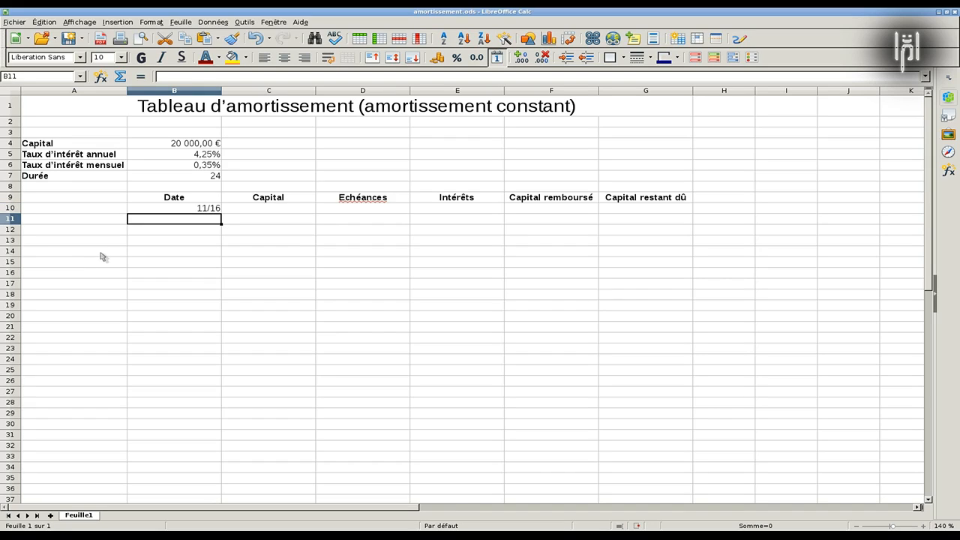
Step: Apply the custom date format MMM AA to the first date in B10, based on the 31 déc. 99 format without the day
{"action": "key", "text": "Up"}
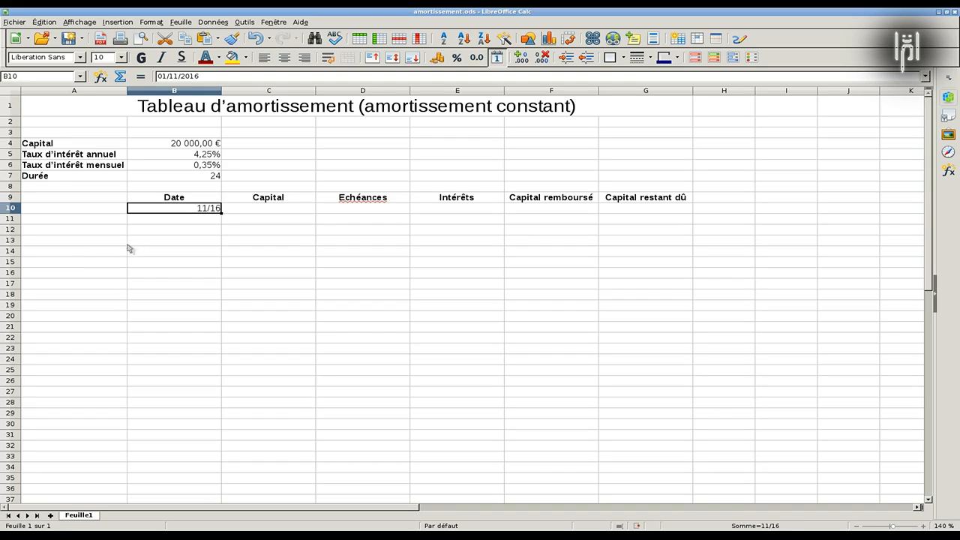
{"action": "right_click", "coordinate": [193, 212]}
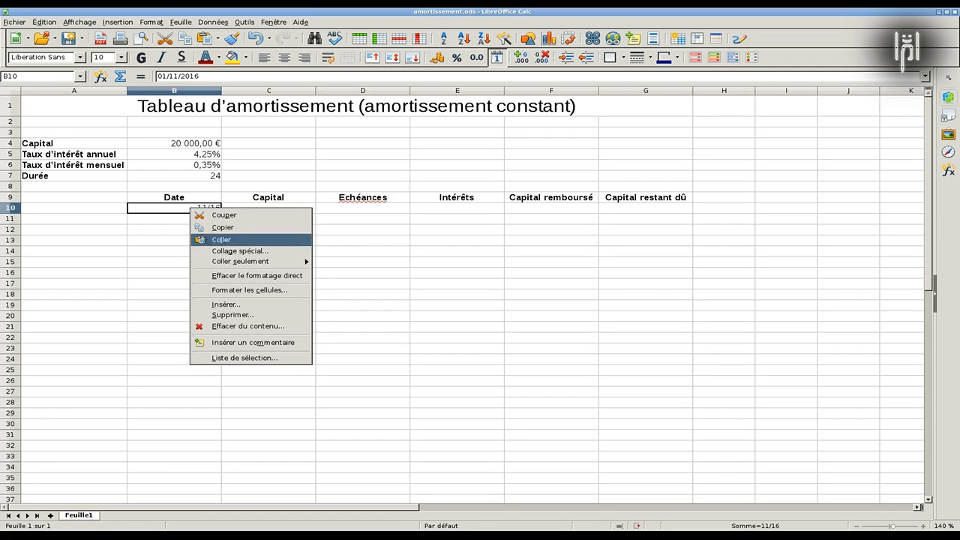
{"action": "left_click", "coordinate": [246, 290]}
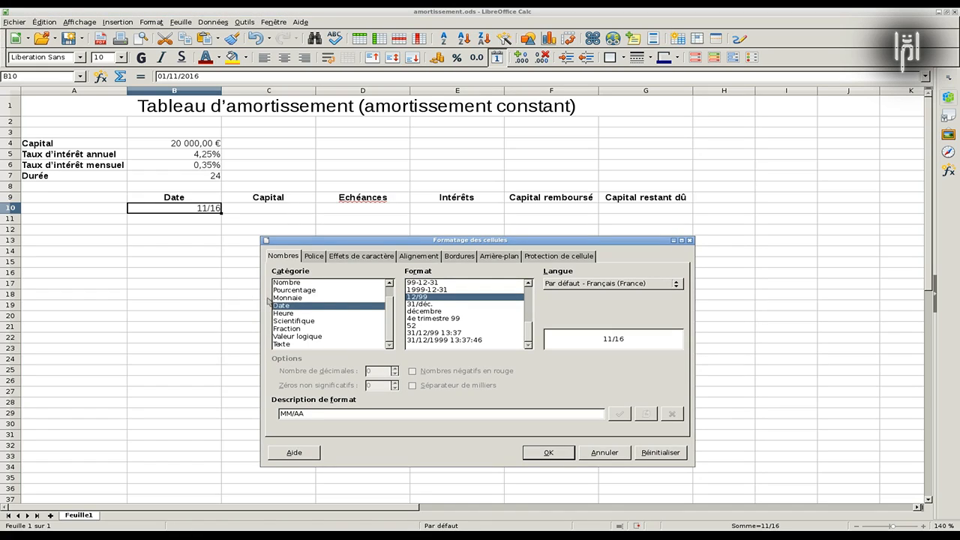
{"action": "scroll", "coordinate": [433, 339], "scroll_direction": "up", "scroll_amount": 1}
{"action": "scroll", "coordinate": [433, 340], "scroll_direction": "down", "scroll_amount": 1}
{"action": "scroll", "coordinate": [427, 320], "scroll_direction": "up", "scroll_amount": 1}
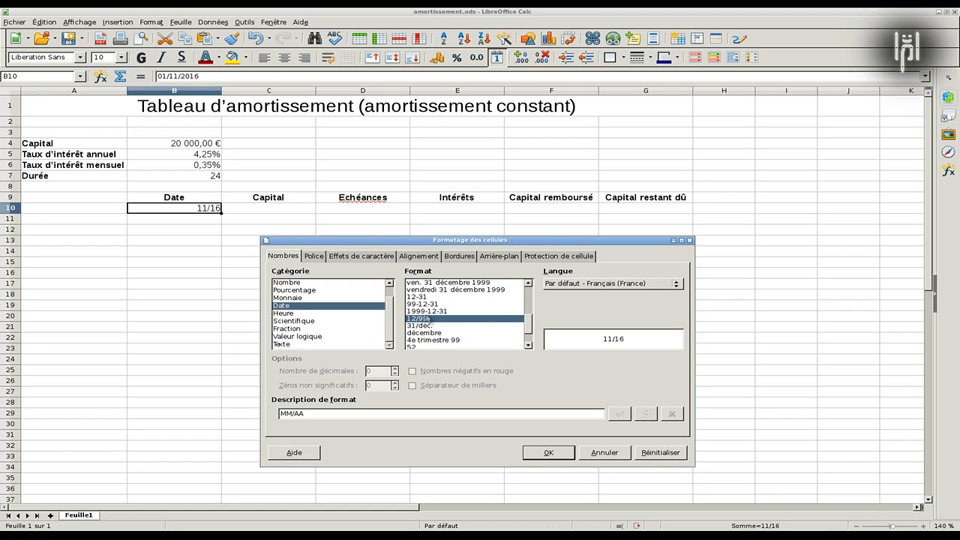
{"action": "scroll", "coordinate": [426, 320], "scroll_direction": "up", "scroll_amount": 3}
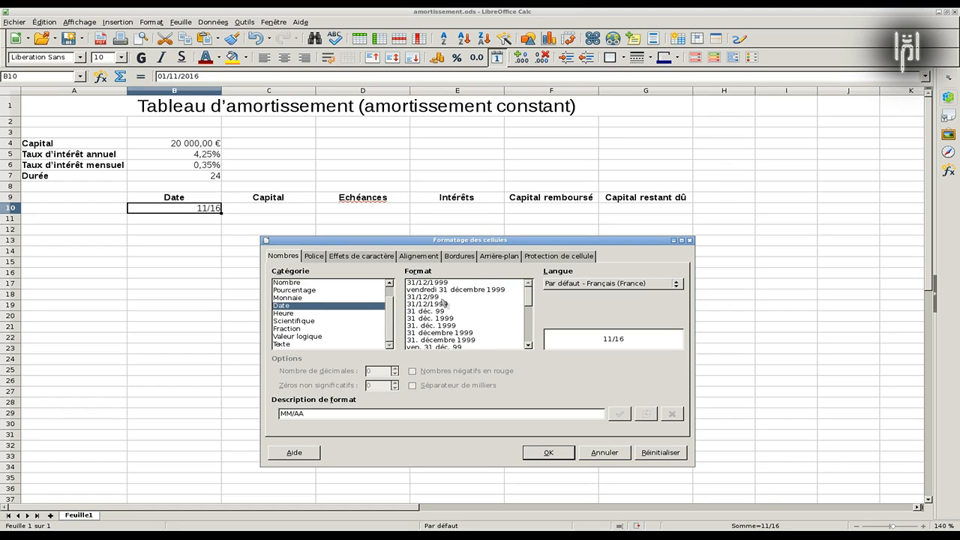
{"action": "scroll", "coordinate": [447, 309], "scroll_direction": "down", "scroll_amount": 1}
{"action": "scroll", "coordinate": [446, 309], "scroll_direction": "up", "scroll_amount": 1}
{"action": "left_click", "coordinate": [426, 312]}
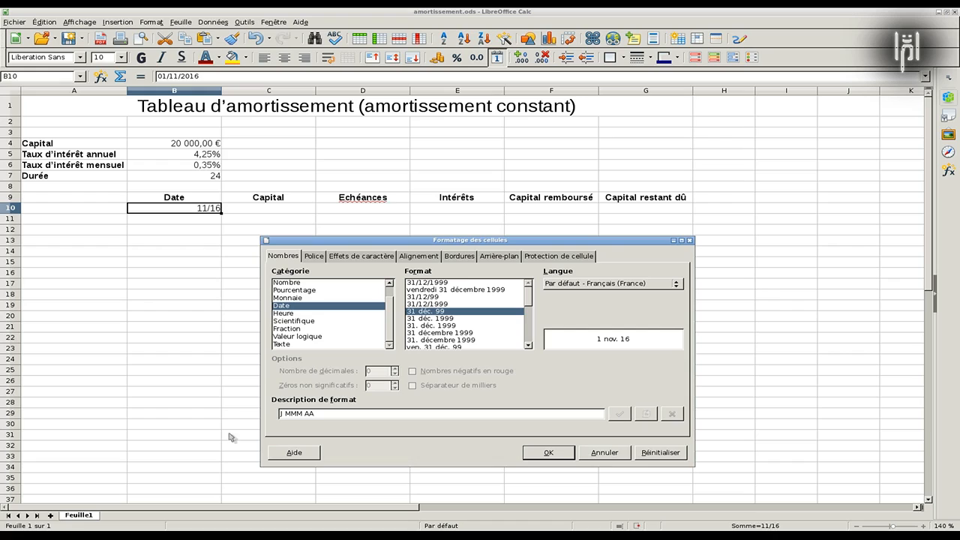
{"action": "key", "text": "BackSpace"}
{"action": "key", "text": "Delete"}
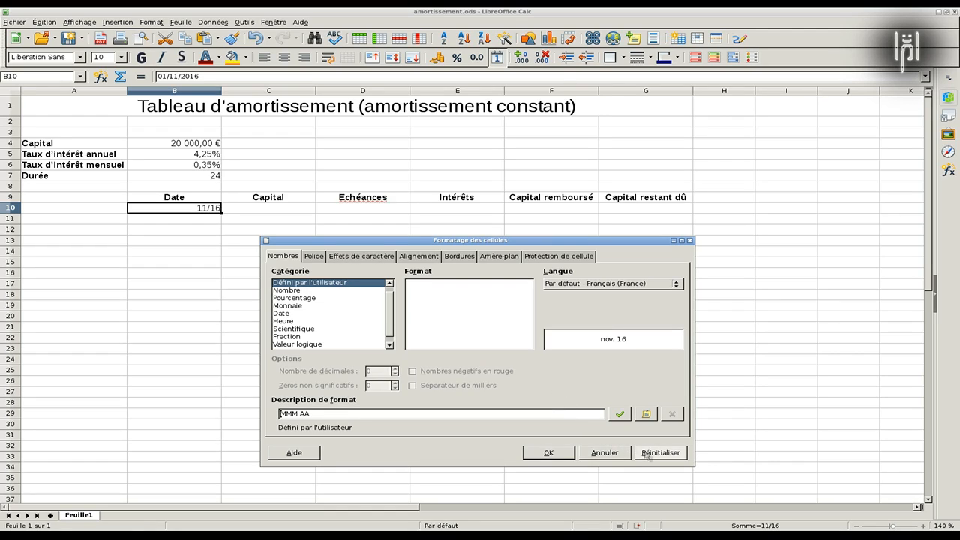
{"action": "left_click", "coordinate": [548, 453]}
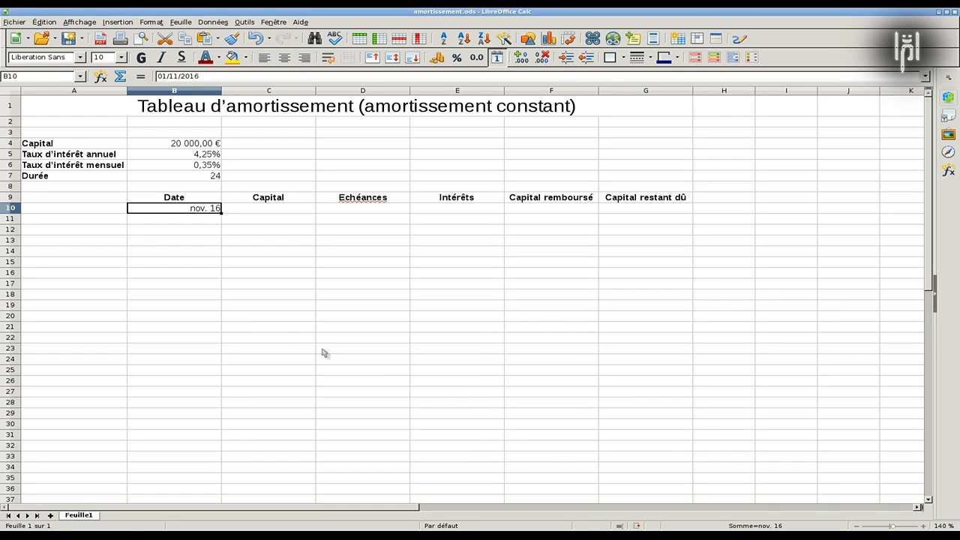
Step: Enter 12/16 as the second date in cell B11
{"action": "left_click", "coordinate": [199, 220]}
{"action": "type", "text": "12/16"}
{"action": "key", "text": "Return"}
Step: Extend the monthly date series from B10:B11 down to cell B33
{"action": "left_click", "coordinate": [201, 224]}
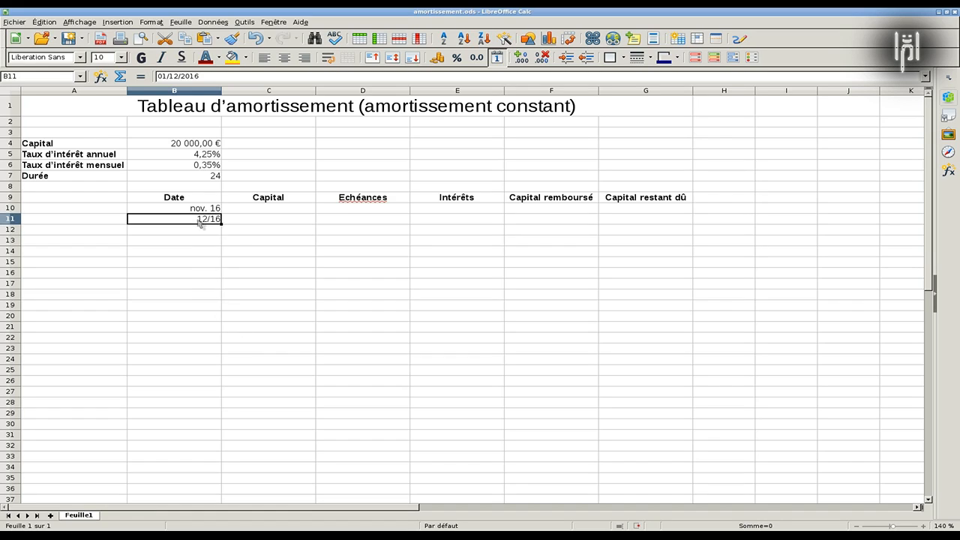
{"action": "left_click_drag", "start_coordinate": [222, 224], "coordinate": [220, 329]}
{"action": "left_click", "coordinate": [187, 213]}
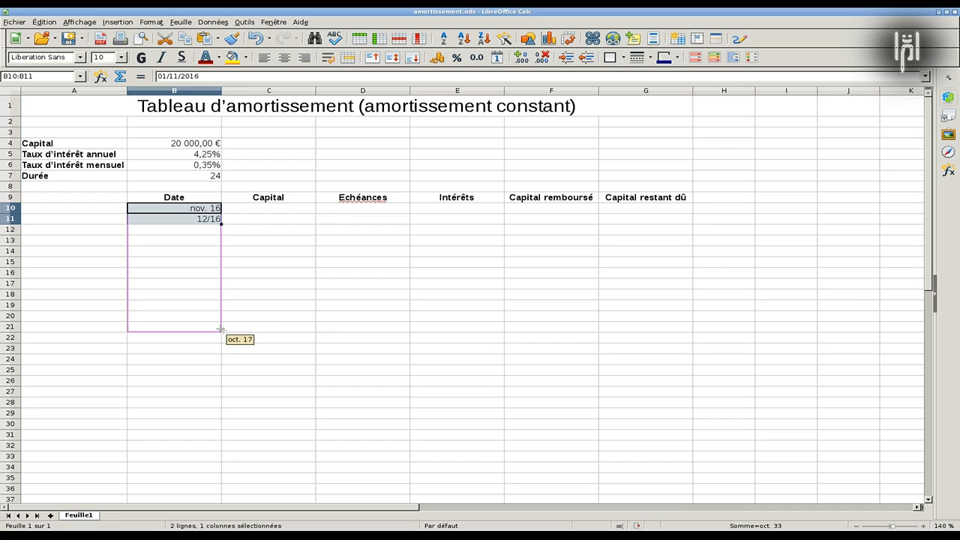
{"action": "left_click_drag", "start_coordinate": [220, 329], "coordinate": [220, 337]}
{"action": "left_click_drag", "start_coordinate": [220, 336], "coordinate": [226, 462]}
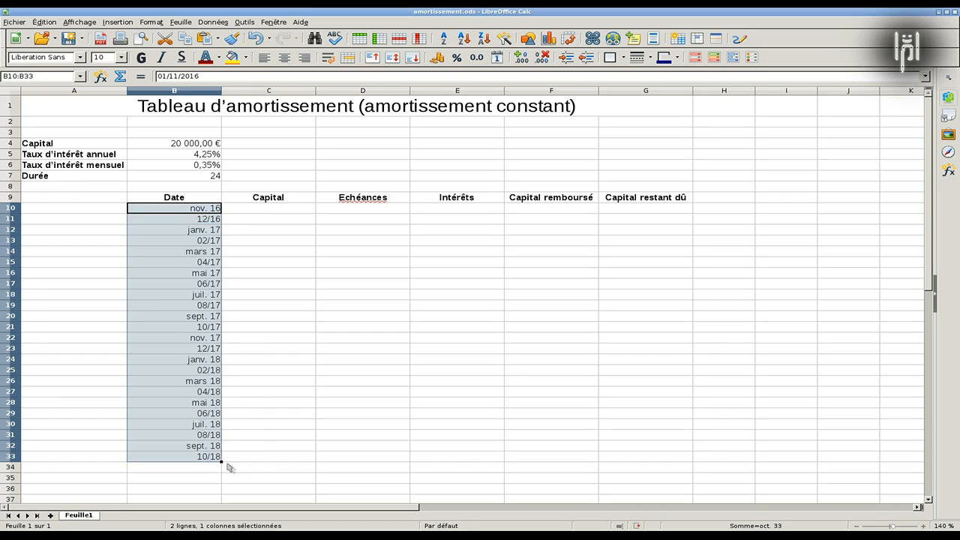
Step: Go through column A row by row from row 10 to row 33 to check the number of monthly dates
{"action": "left_click", "coordinate": [107, 210]}
{"action": "key", "text": "Down"}
{"action": "key", "text": "Down"}
{"action": "key", "text": "Down"}
{"action": "key", "text": "Down"}
{"action": "key", "text": "Down"}
{"action": "key", "text": "Down"}
{"action": "key", "text": "Down"}
{"action": "key", "text": "Down"}
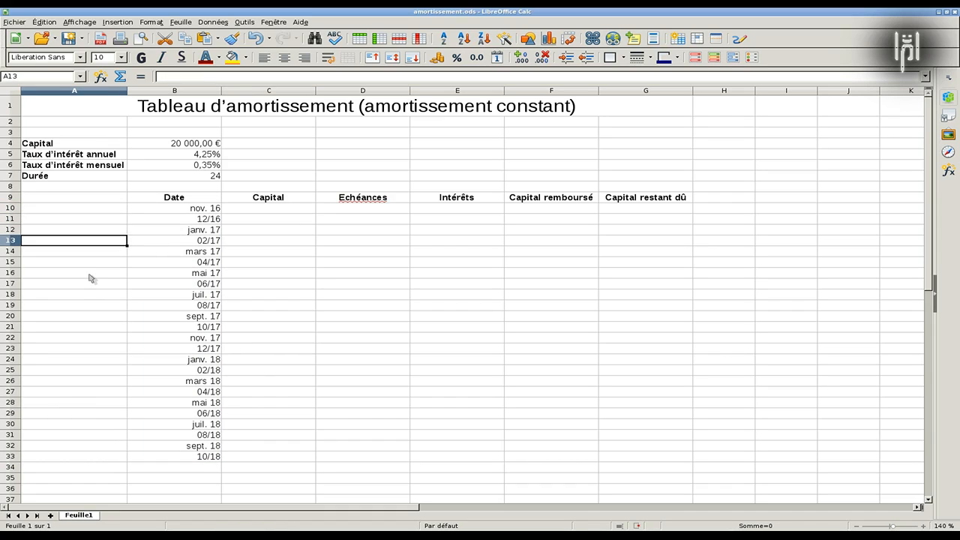
{"action": "key", "text": "Down"}
{"action": "key", "text": "Down"}
{"action": "key", "text": "Down"}
{"action": "key", "text": "Down"}
{"action": "key", "text": "Down"}
{"action": "key", "text": "Down"}
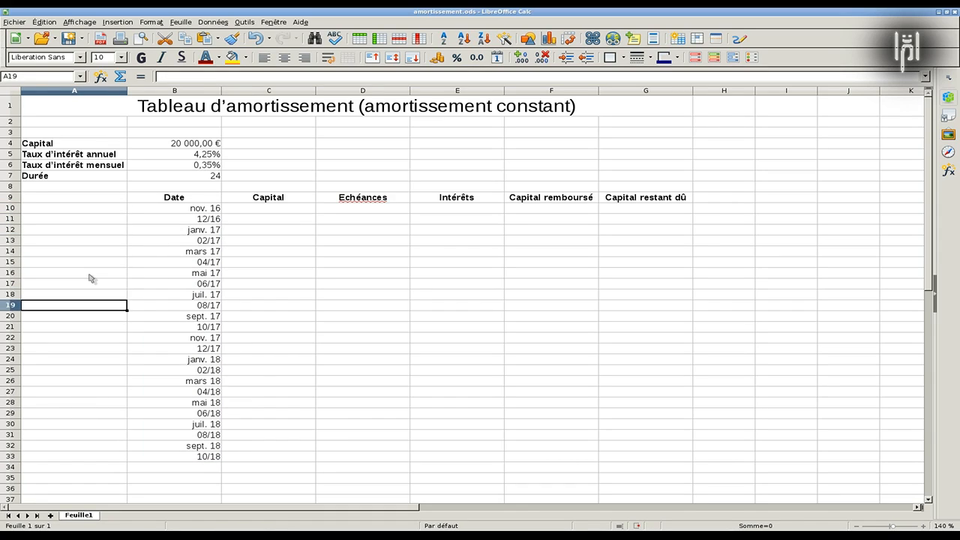
{"action": "key", "text": "Down"}
{"action": "key", "text": "Down"}
{"action": "key", "text": "Down"}
{"action": "key", "text": "Down"}
{"action": "key", "text": "Down"}
{"action": "key", "text": "Down"}
{"action": "key", "text": "Down"}
{"action": "key", "text": "Down"}
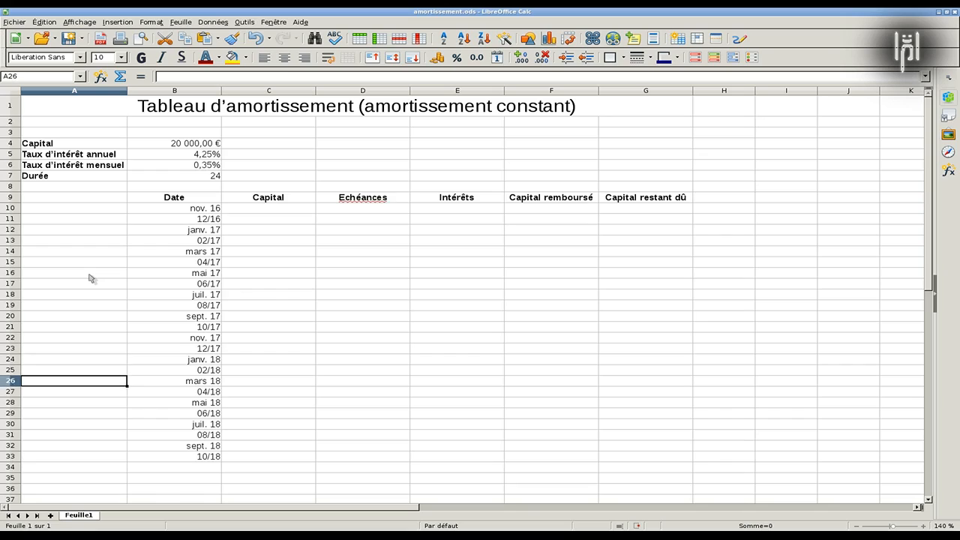
{"action": "key", "text": "Down"}
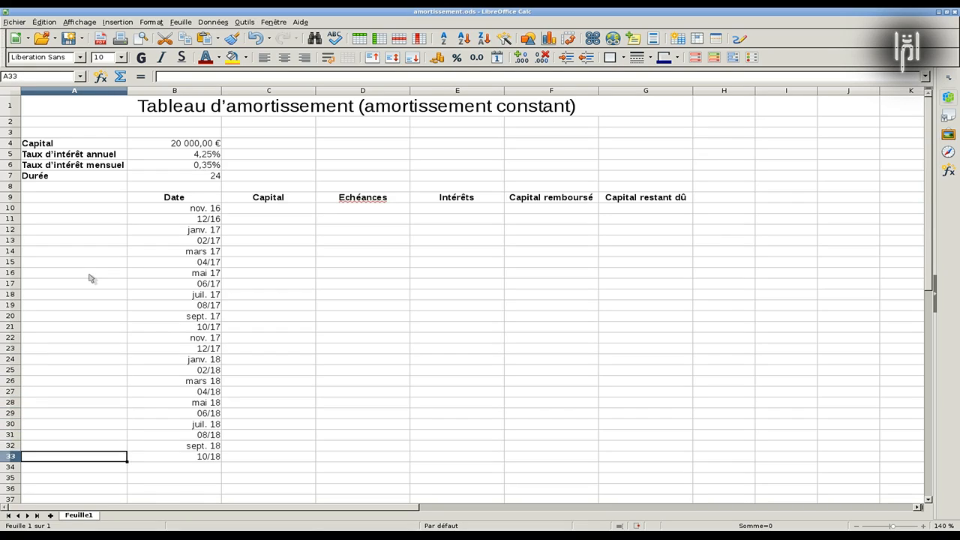
Step: Copy the date format of cell B10 onto the other monthly dates in B11:B33
{"action": "left_click", "coordinate": [182, 220]}
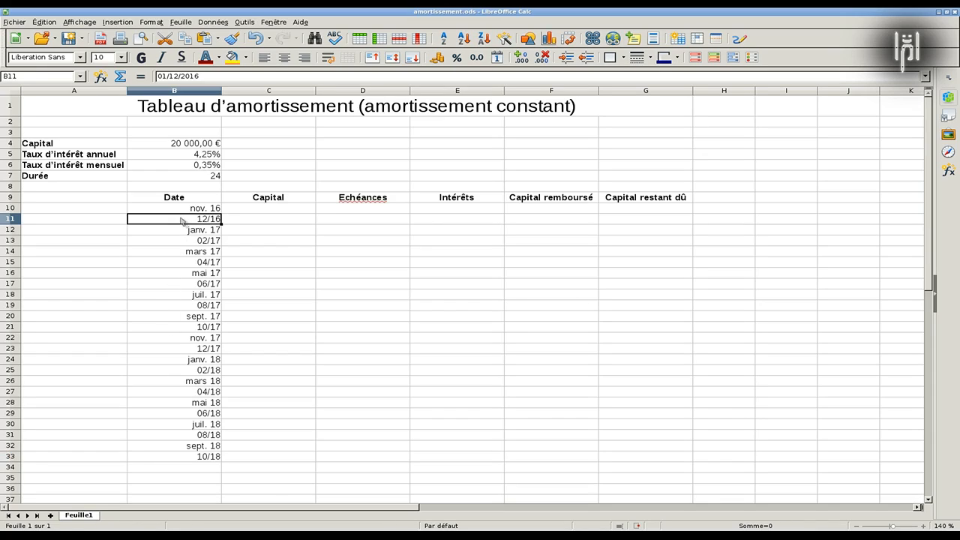
{"action": "left_click", "coordinate": [178, 209]}
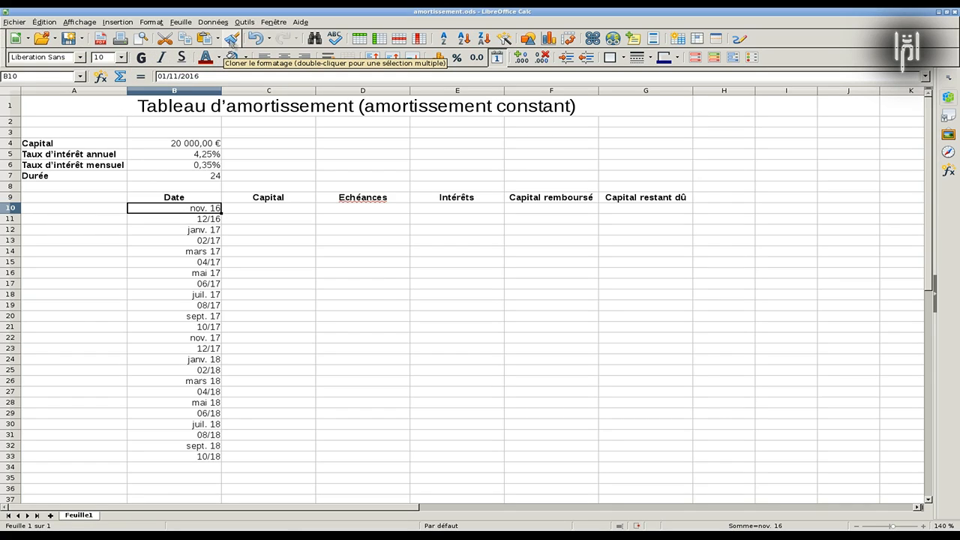
{"action": "left_click", "coordinate": [232, 39]}
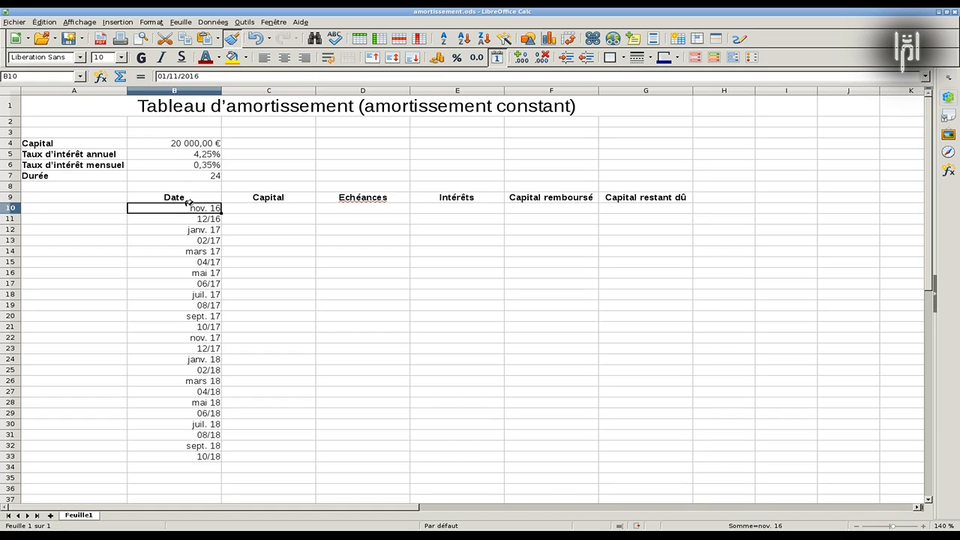
{"action": "left_click_drag", "start_coordinate": [188, 218], "coordinate": [169, 460]}
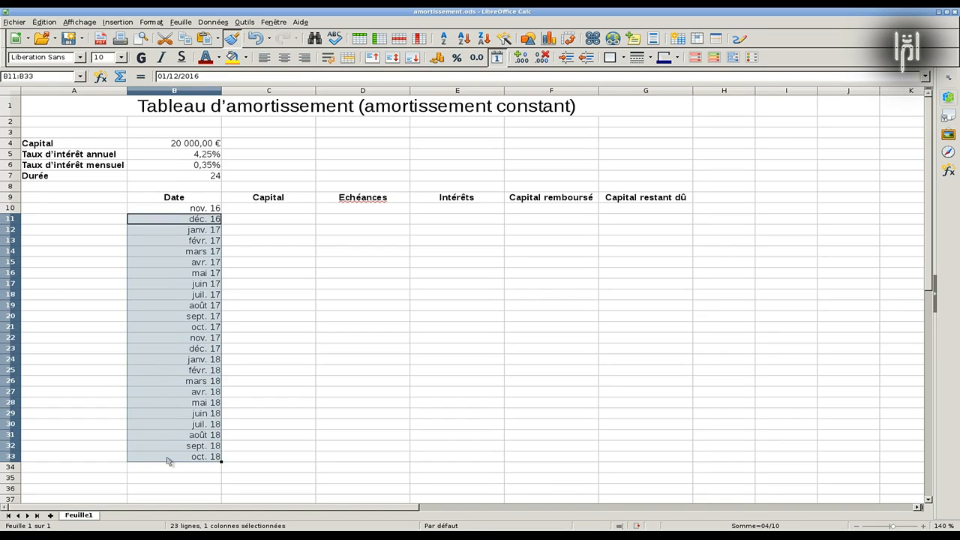
{"action": "left_click", "coordinate": [242, 288]}
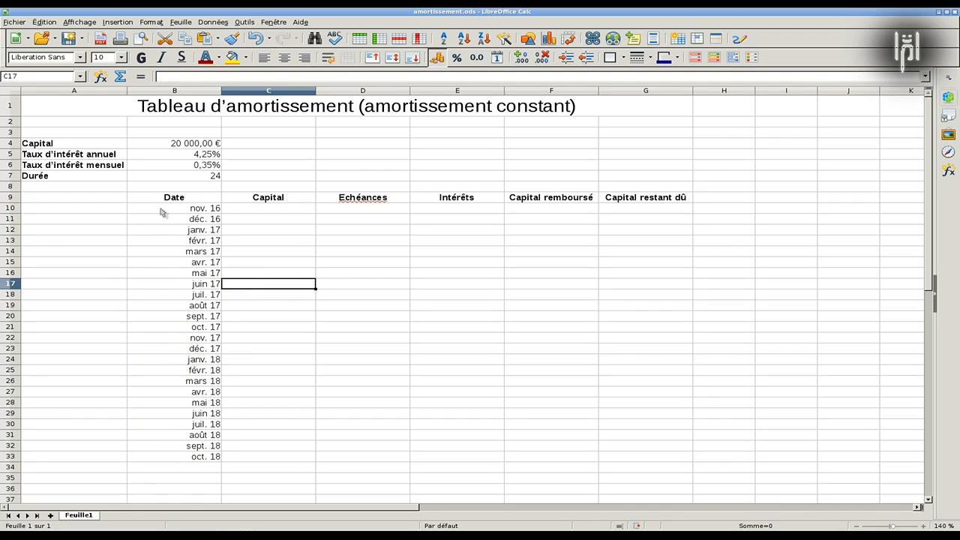
Step: Apply the custom date format MMMM AAAA to all monthly dates in B10:B33
{"action": "left_click_drag", "start_coordinate": [165, 208], "coordinate": [152, 453]}
{"action": "right_click", "coordinate": [151, 344]}
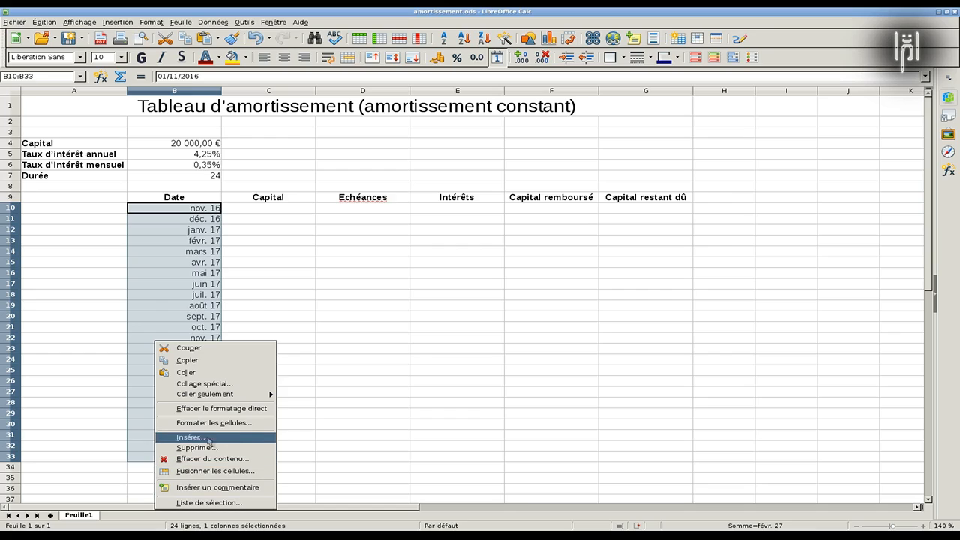
{"action": "left_click", "coordinate": [207, 423]}
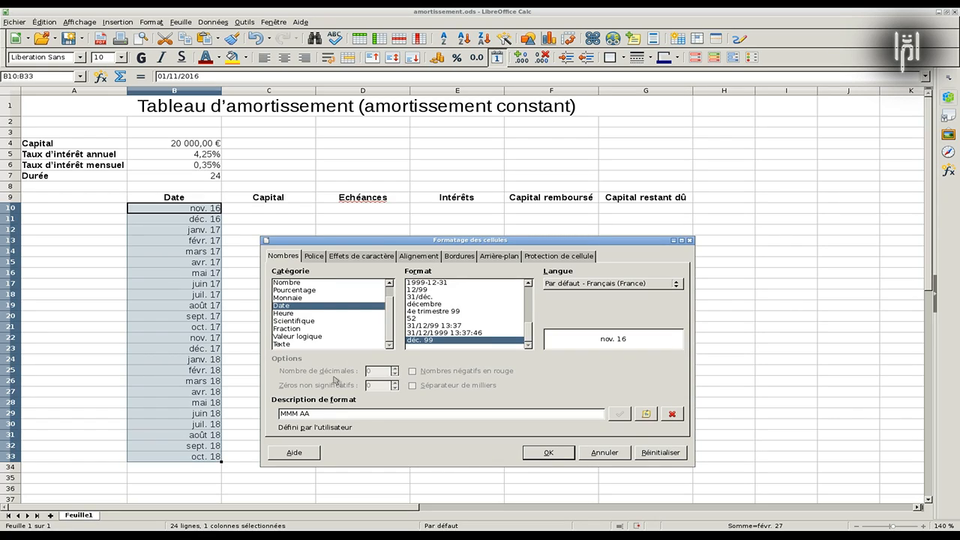
{"action": "left_click", "coordinate": [422, 305]}
{"action": "left_click", "coordinate": [340, 413]}
{"action": "type", "text": "AA"}
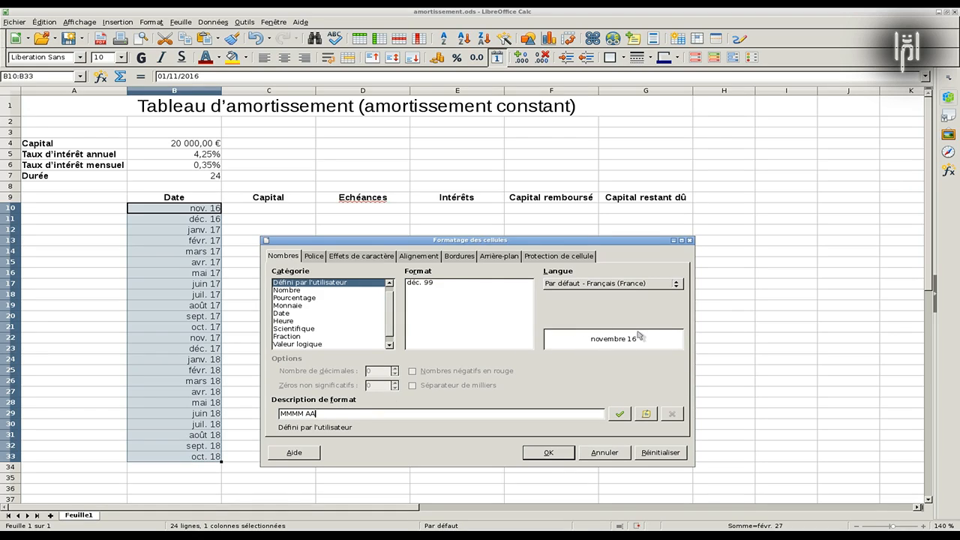
{"action": "type", "text": "AA"}
{"action": "left_click", "coordinate": [549, 452]}
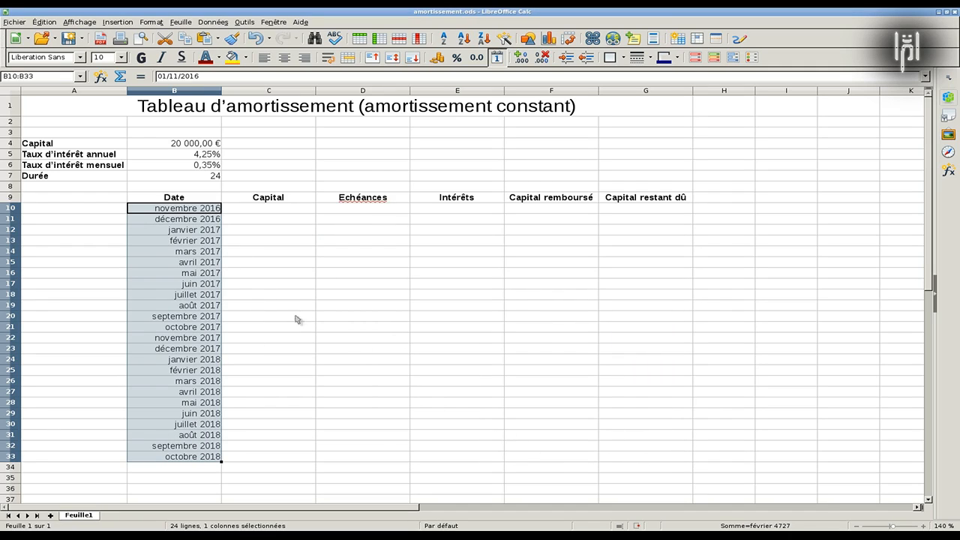
{"action": "left_click", "coordinate": [284, 268]}
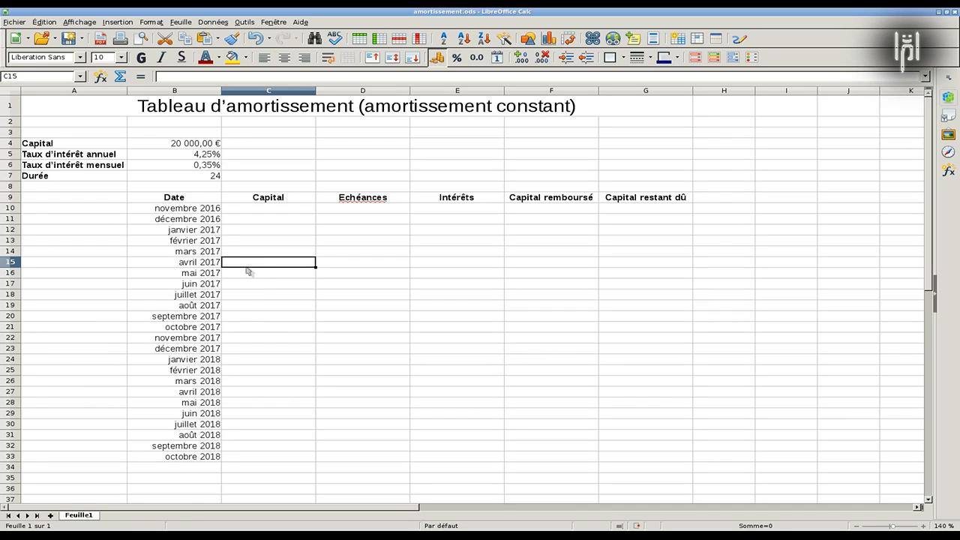
Step: Enter the formula =B4 in cell C10 as the first value of the Capital column
{"action": "left_click", "coordinate": [263, 210]}
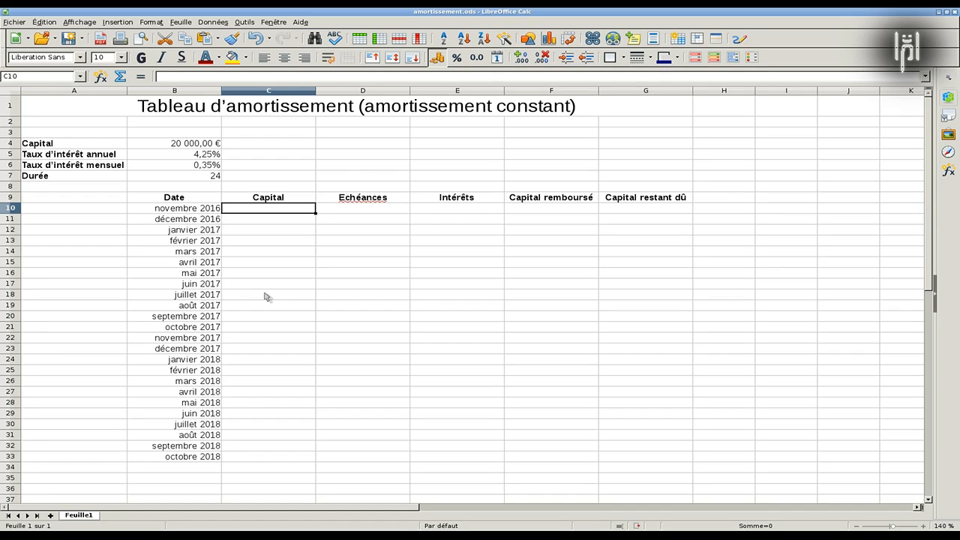
{"action": "type", "text": "="}
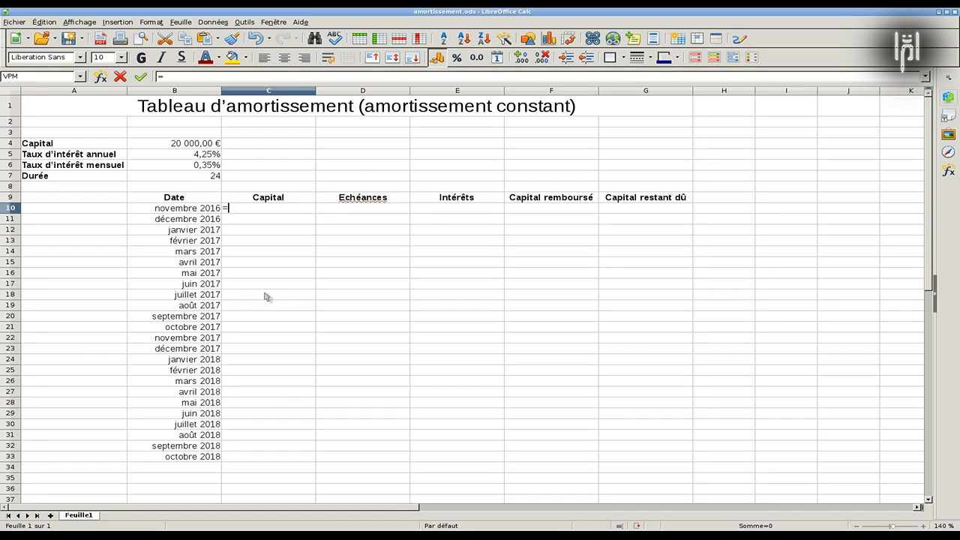
{"action": "left_click", "coordinate": [178, 145]}
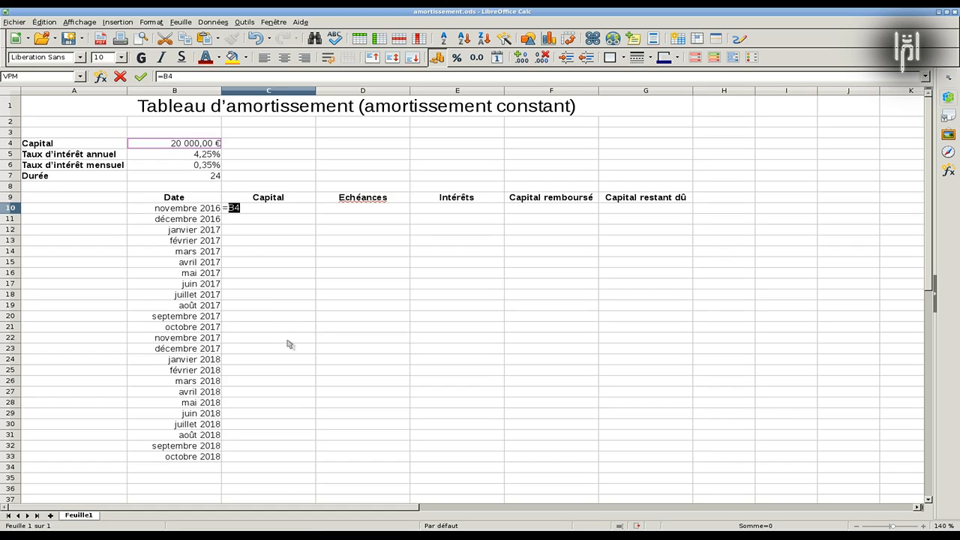
{"action": "key", "text": "Return"}
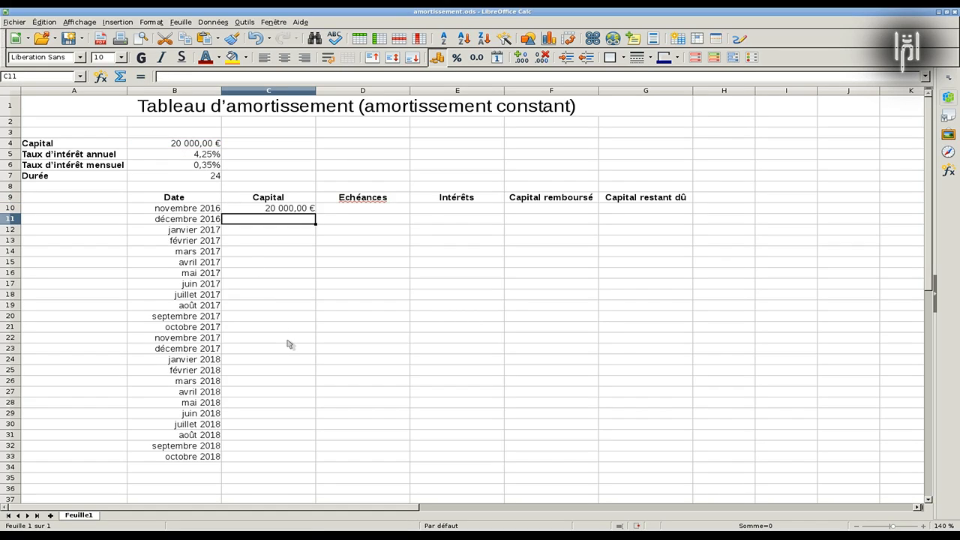
Step: Start a VPM function in cell D10, the first cell of the Echéances column, using the function wizard
{"action": "left_click", "coordinate": [332, 210]}
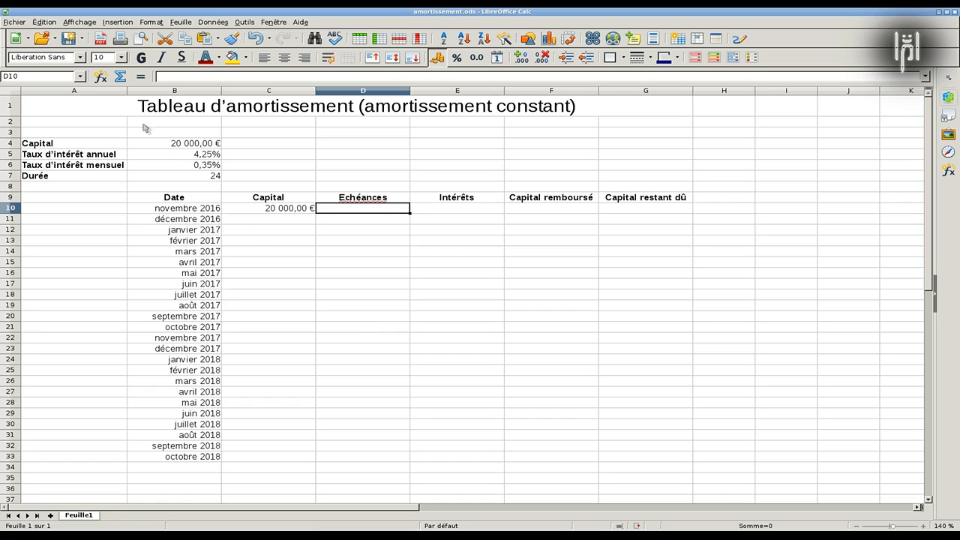
{"action": "left_click", "coordinate": [100, 75]}
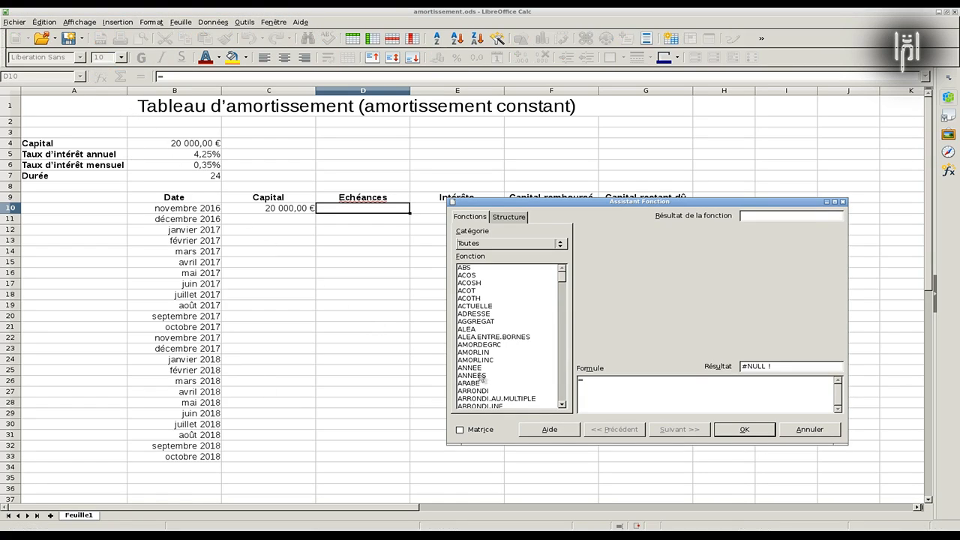
{"action": "left_click", "coordinate": [475, 345]}
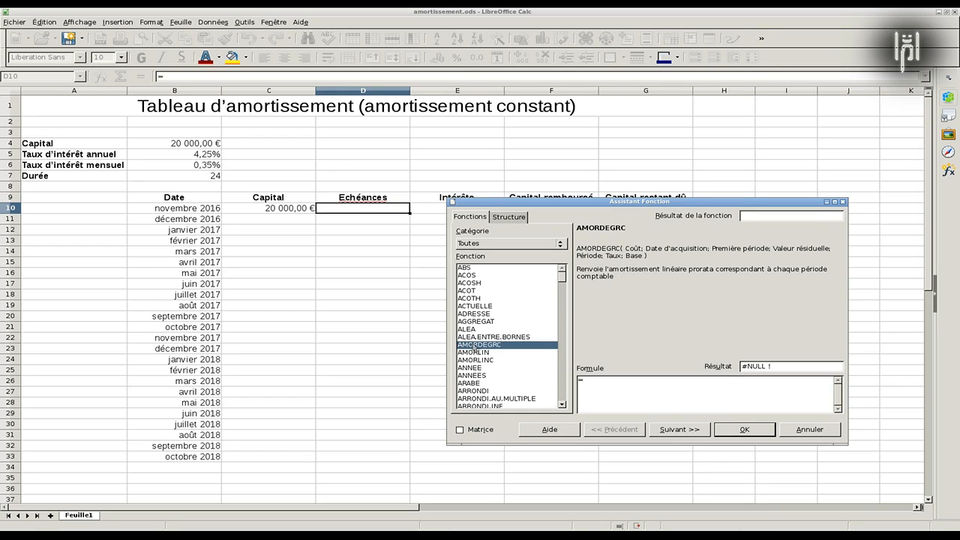
{"action": "key", "text": "v"}
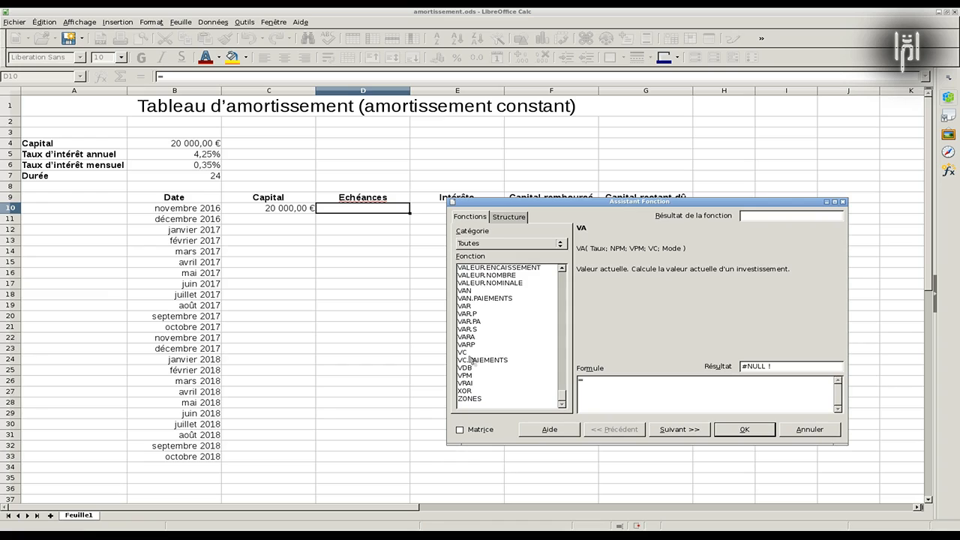
{"action": "left_click", "coordinate": [471, 372]}
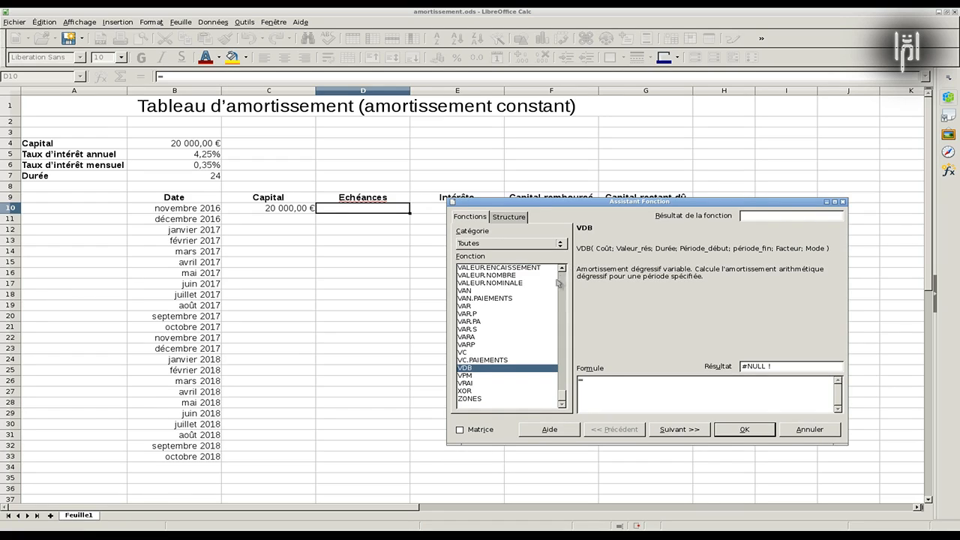
{"action": "left_click", "coordinate": [478, 375]}
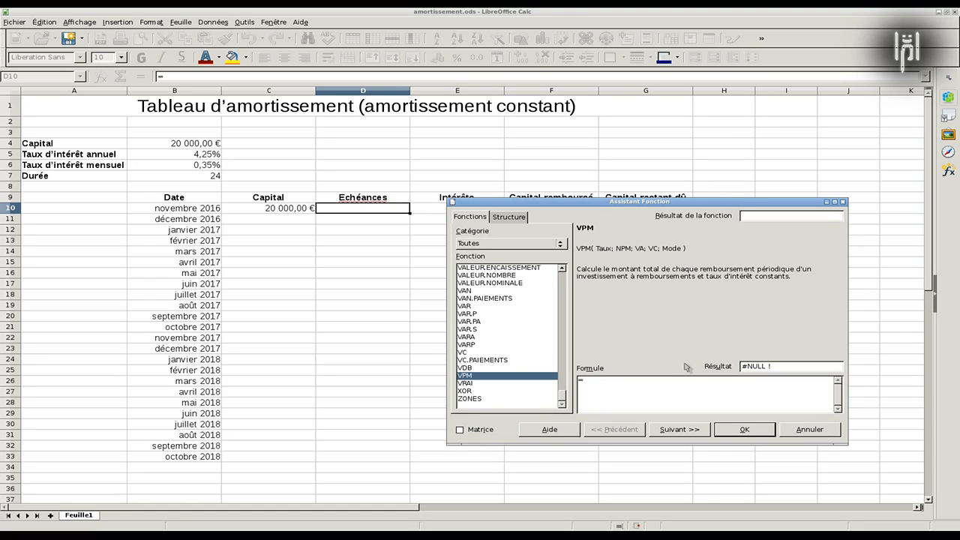
{"action": "left_click", "coordinate": [695, 433]}
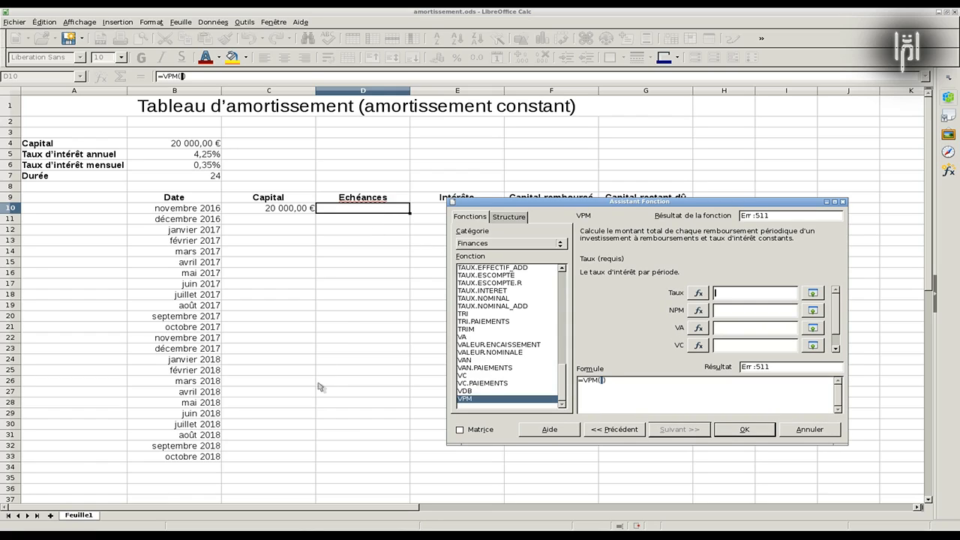
Step: Set the VPM arguments to B6 for Taux, B7 for NPM and B4 for VA, and insert the function in D10
{"action": "left_click", "coordinate": [199, 171]}
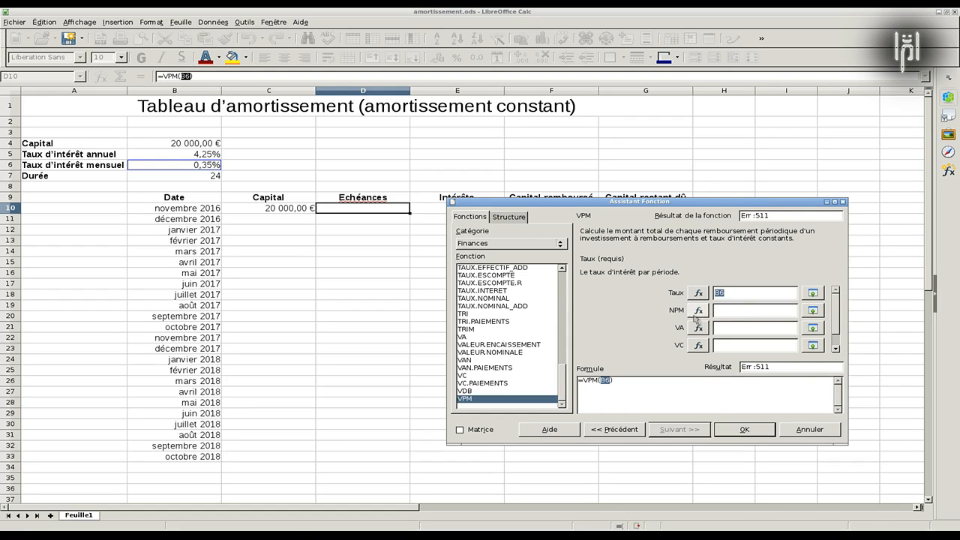
{"action": "left_click", "coordinate": [728, 312]}
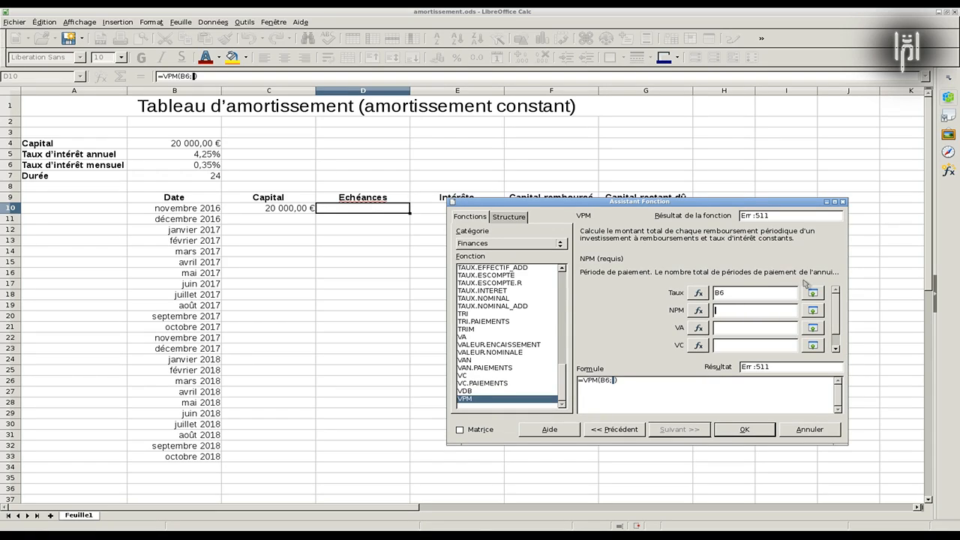
{"action": "left_click", "coordinate": [203, 179]}
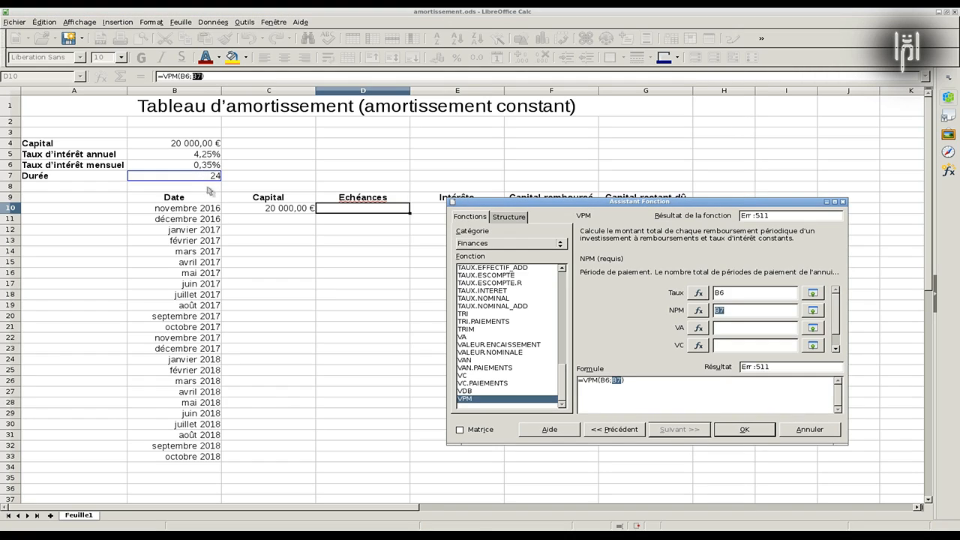
{"action": "left_click", "coordinate": [726, 330]}
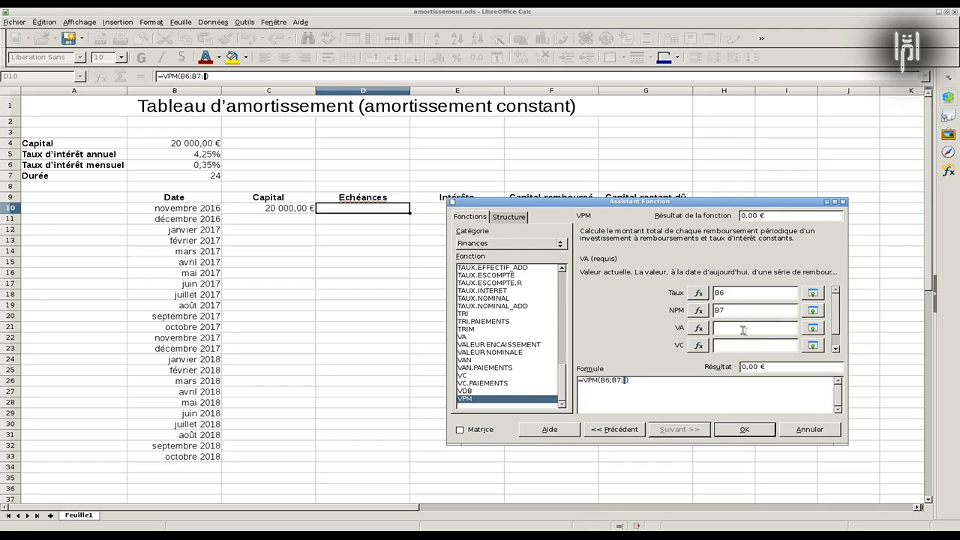
{"action": "left_click", "coordinate": [188, 148]}
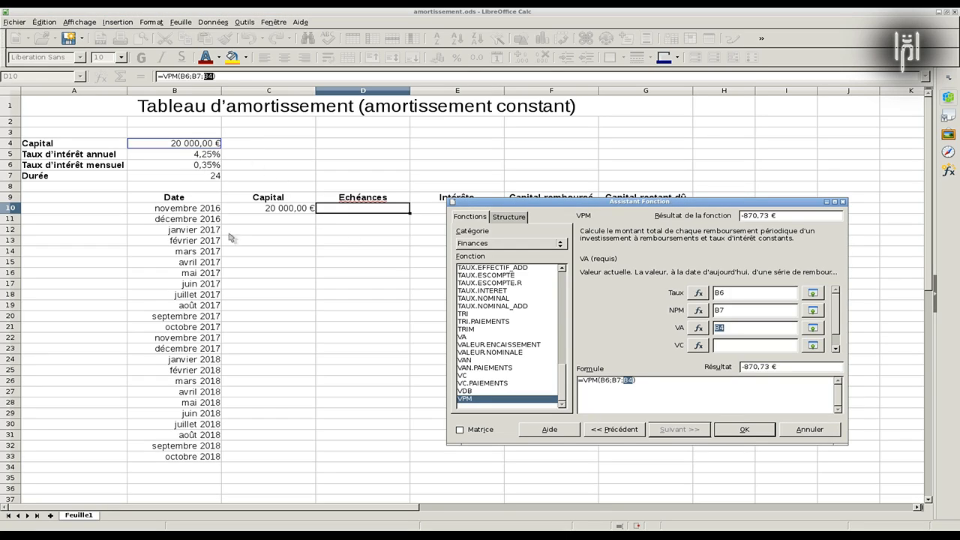
{"action": "left_click", "coordinate": [726, 345]}
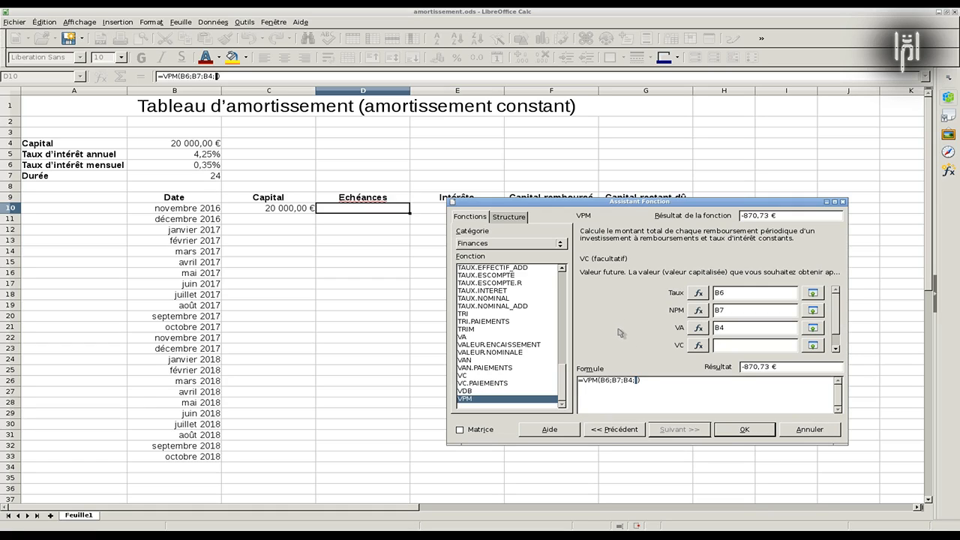
{"action": "left_click", "coordinate": [736, 329]}
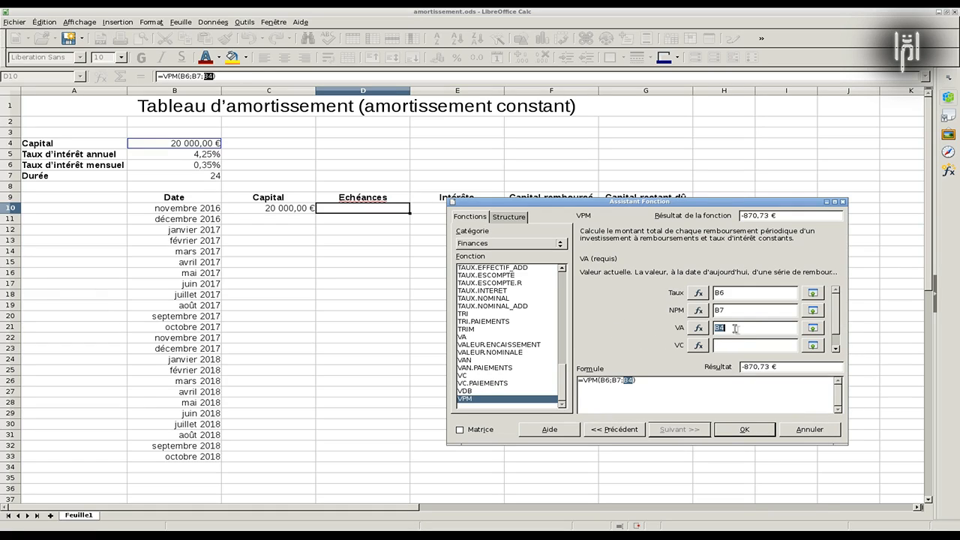
{"action": "left_click", "coordinate": [739, 431]}
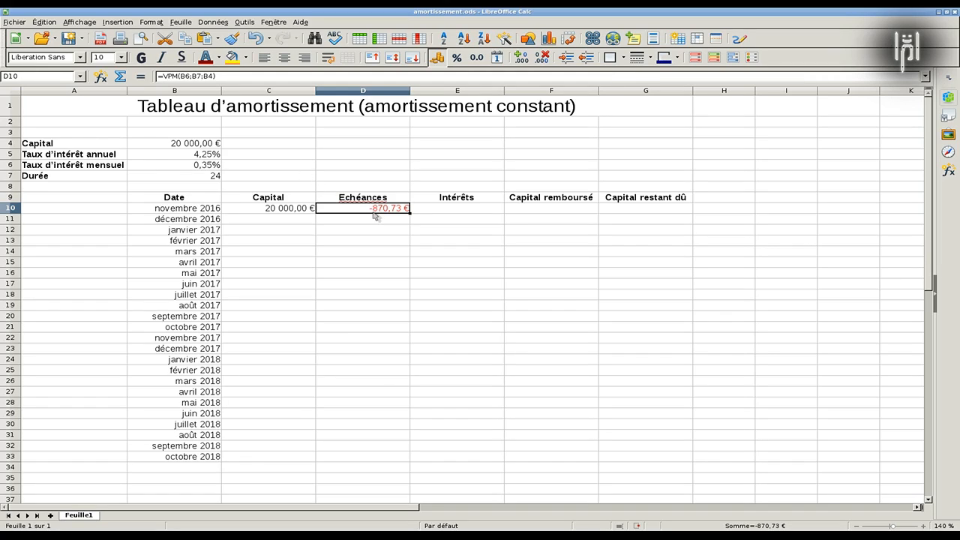
Step: Multiply the VPM formula in D10 by -1, giving =VPM(B6;B7;B4)*-1
{"action": "left_click", "coordinate": [230, 75]}
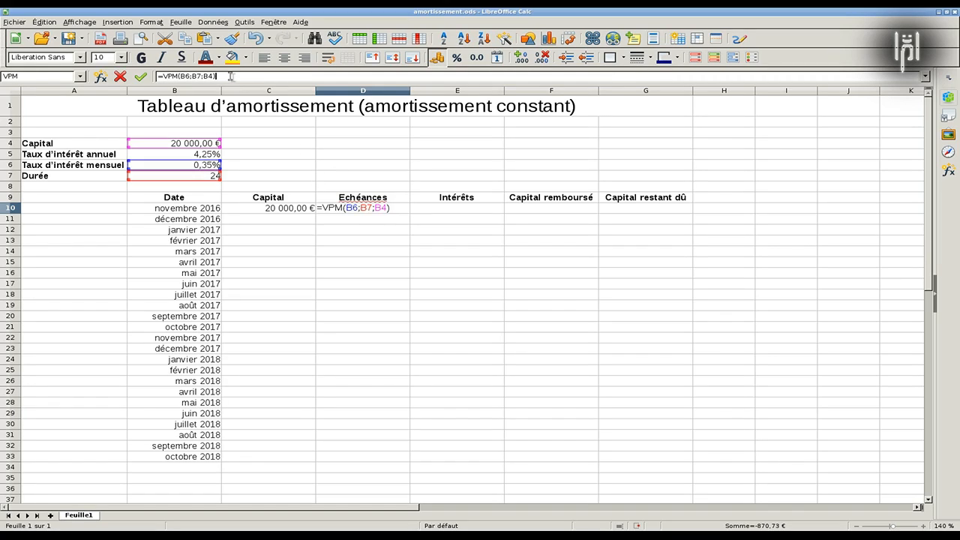
{"action": "type", "text": "*"}
{"action": "key", "text": "Return"}
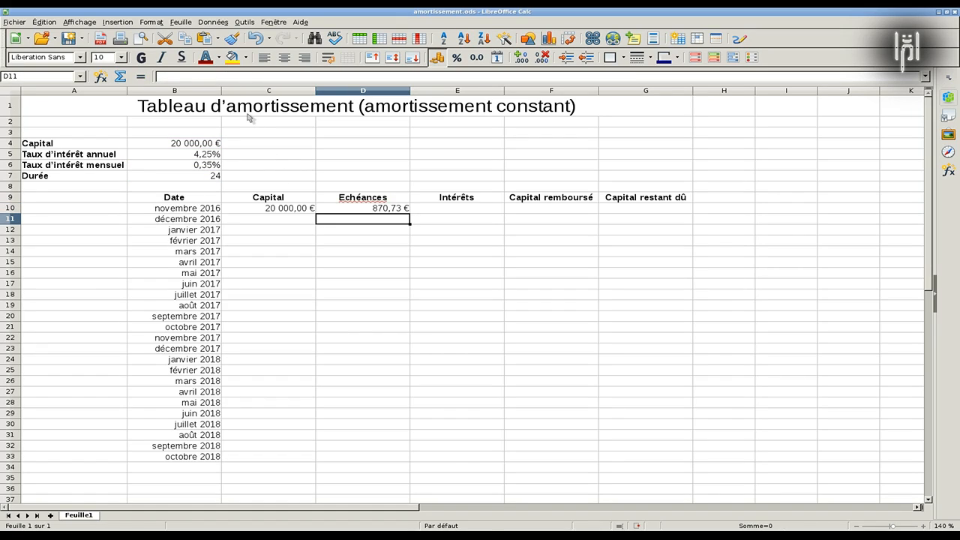
Step: Make all three references in D10's VPM formula absolute, giving =VPM($B$6;$B$7;$B$4)*-1
{"action": "left_click", "coordinate": [334, 210]}
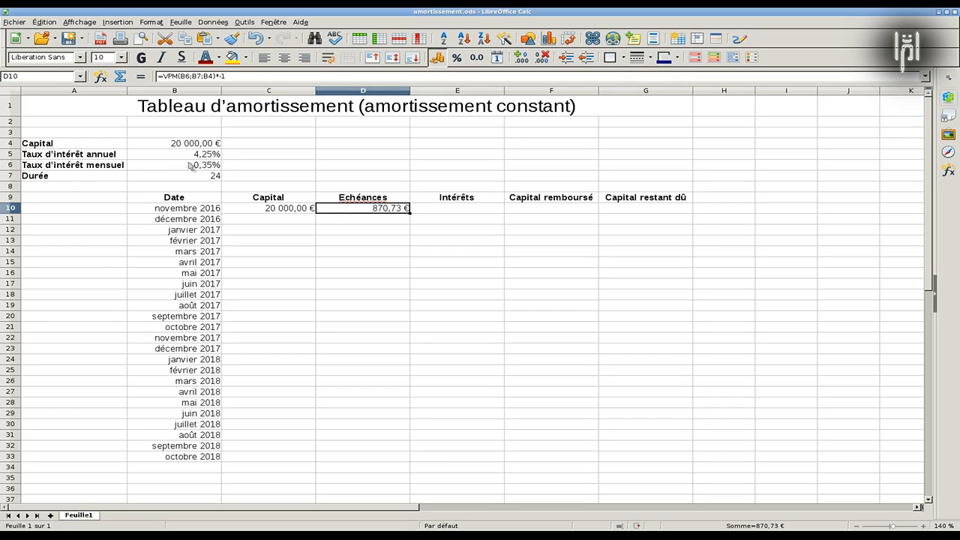
{"action": "left_click", "coordinate": [182, 76]}
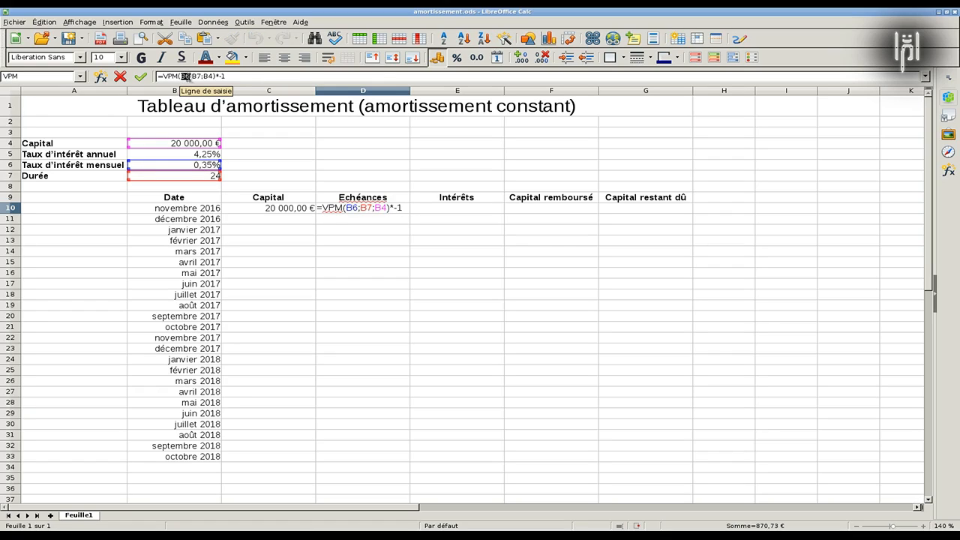
{"action": "double_click", "coordinate": [184, 76]}
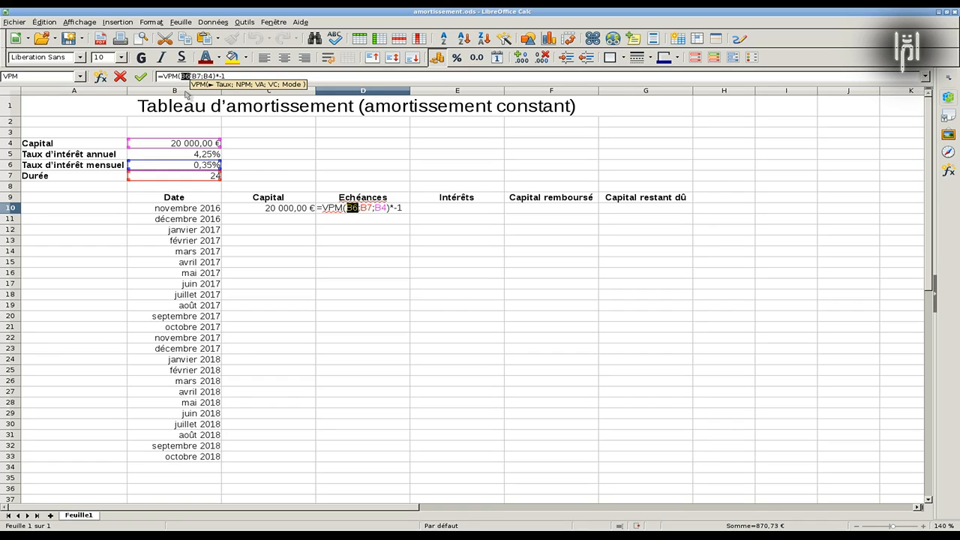
{"action": "key", "text": "F4"}
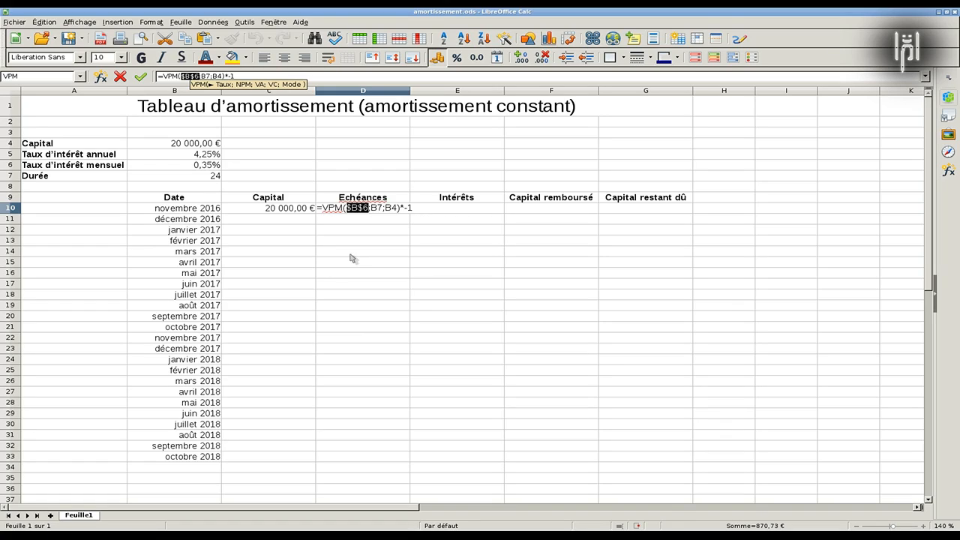
{"action": "left_click", "coordinate": [373, 207]}
{"action": "left_click_drag", "start_coordinate": [372, 207], "coordinate": [384, 208]}
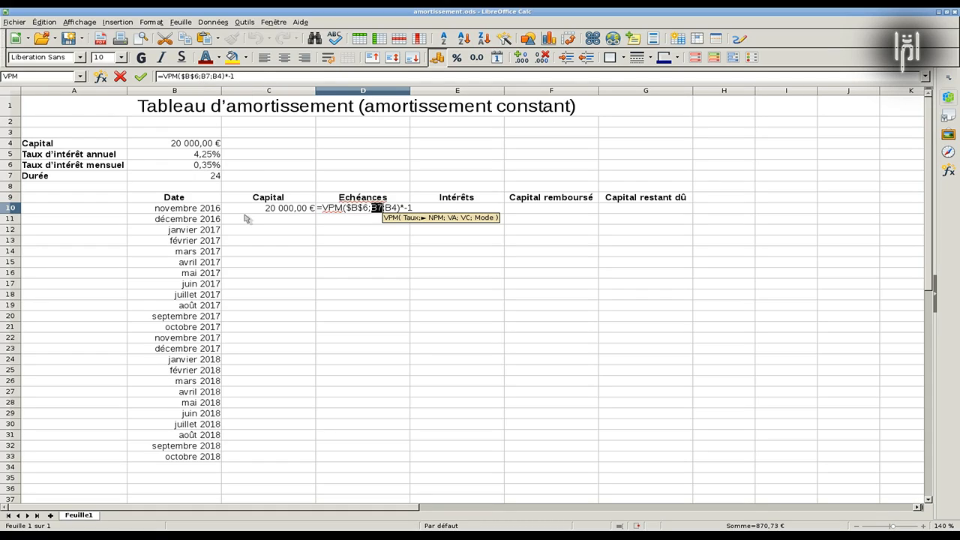
{"action": "key", "text": "F4"}
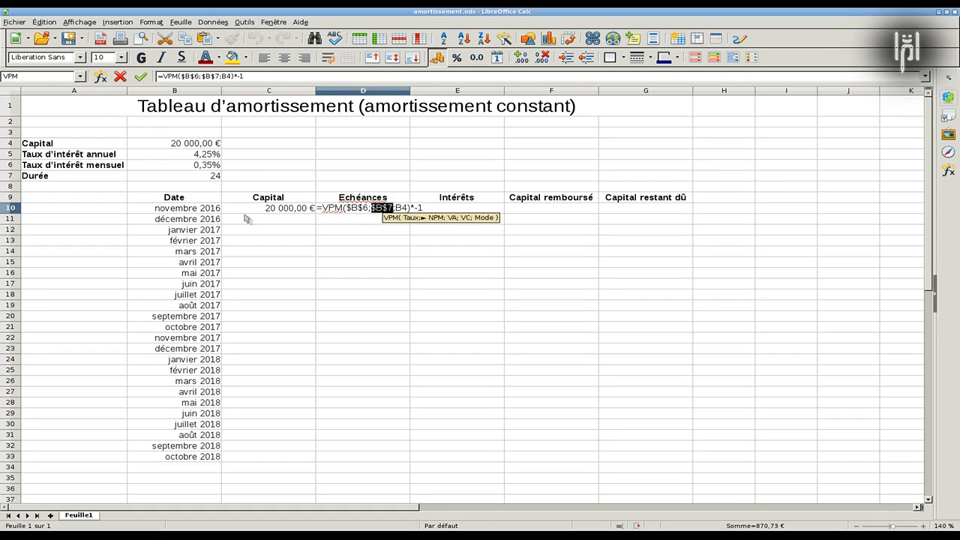
{"action": "left_click", "coordinate": [395, 207]}
{"action": "left_click_drag", "start_coordinate": [395, 208], "coordinate": [409, 208]}
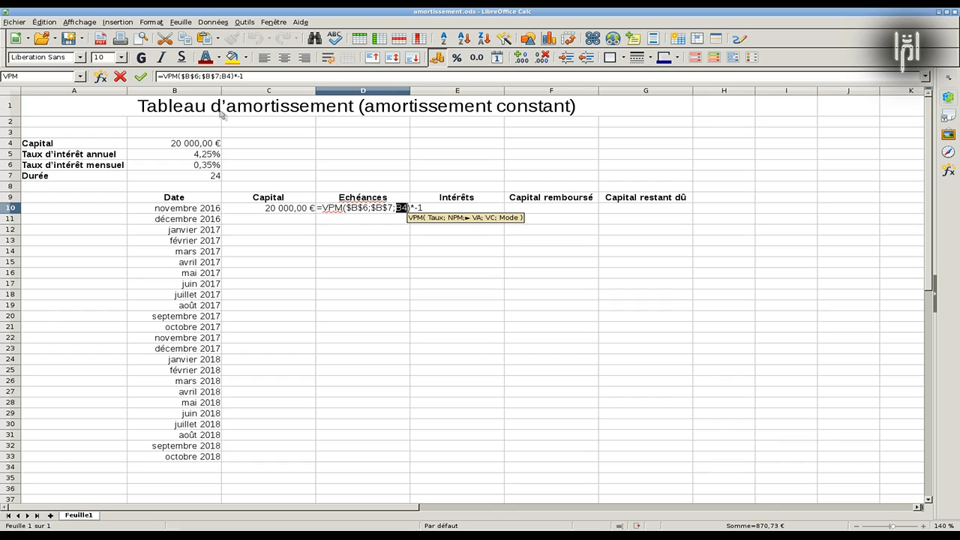
{"action": "left_click_drag", "start_coordinate": [222, 76], "coordinate": [231, 75]}
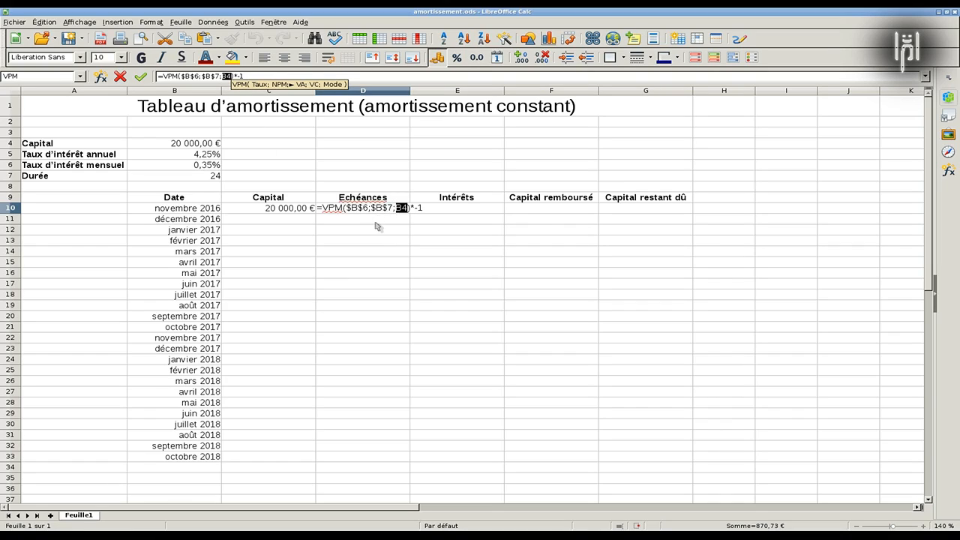
{"action": "key", "text": "F4"}
{"action": "key", "text": "Return"}
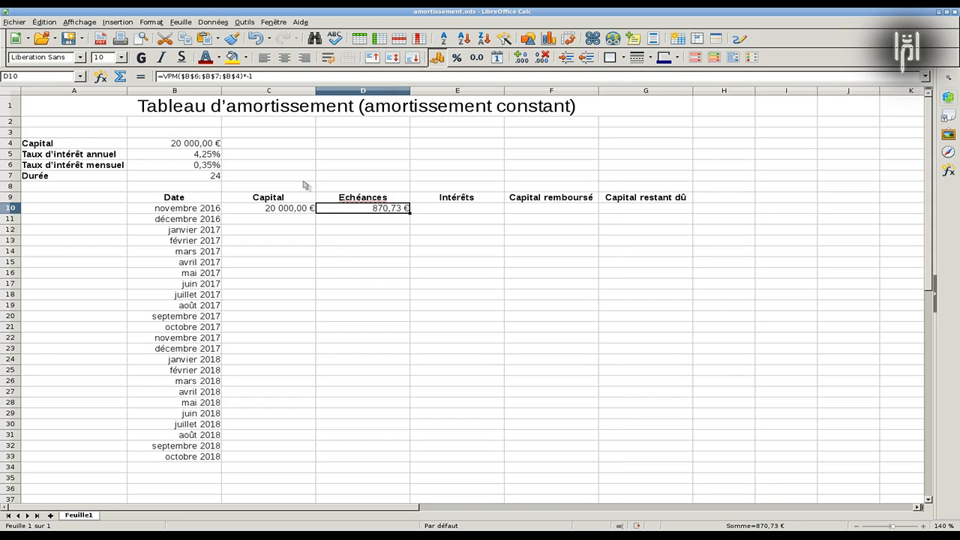
Step: Turn the Taux and NPM references in D10's VPM formula back into relative references B6 and B7
{"action": "left_click_drag", "start_coordinate": [180, 75], "coordinate": [199, 76]}
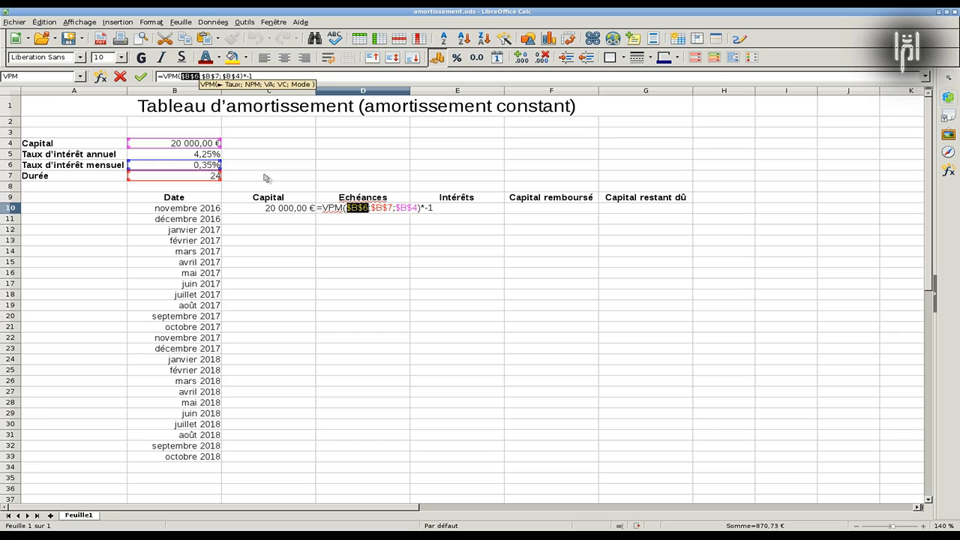
{"action": "key", "text": "shift+F4"}
{"action": "key", "text": "shift+F4"}
{"action": "key", "text": "shift+F4"}
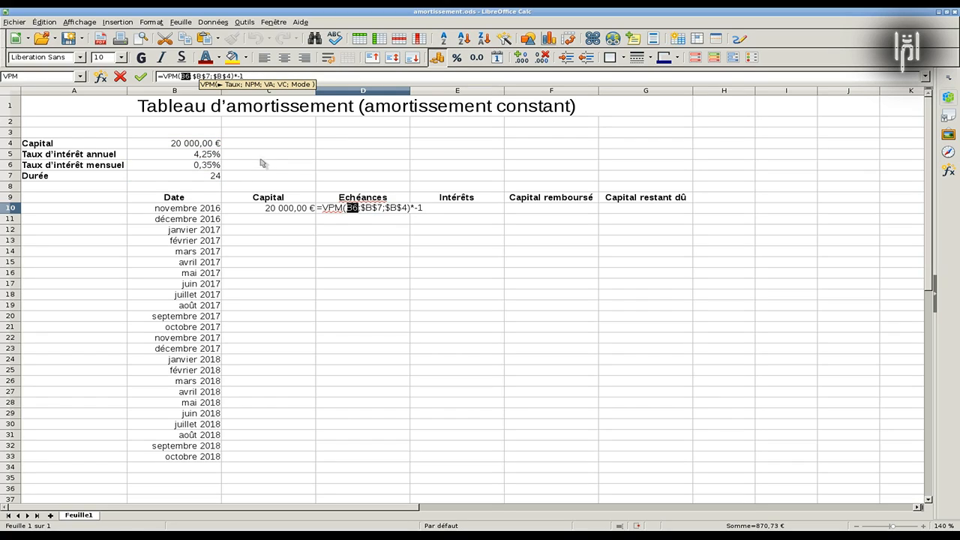
{"action": "left_click_drag", "start_coordinate": [192, 76], "coordinate": [211, 78]}
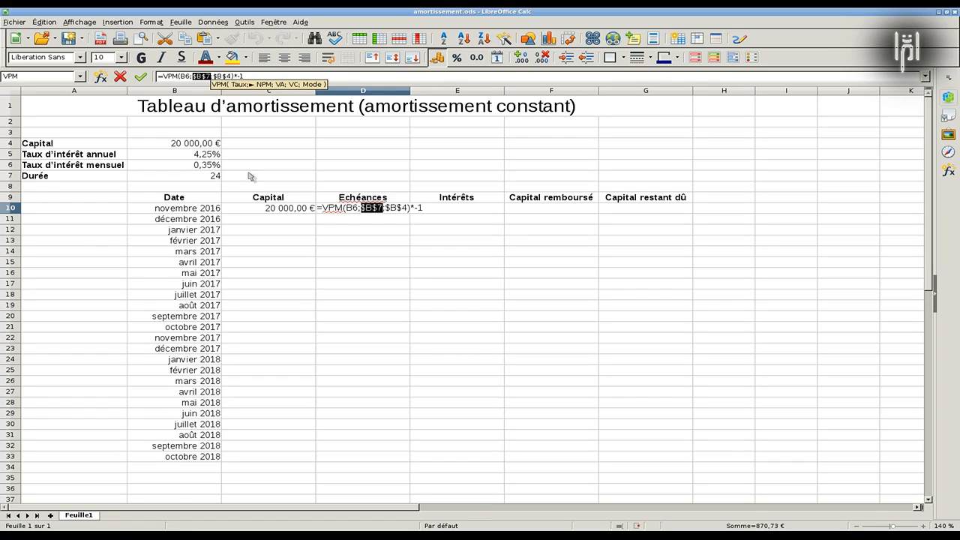
{"action": "key", "text": "shift+F4"}
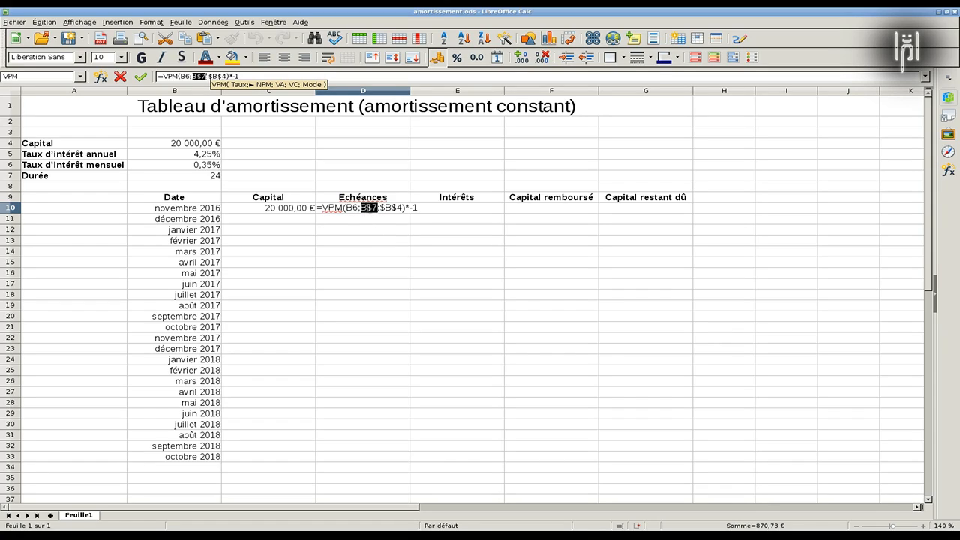
{"action": "key", "text": "shift+F4"}
{"action": "key", "text": "shift+F4"}
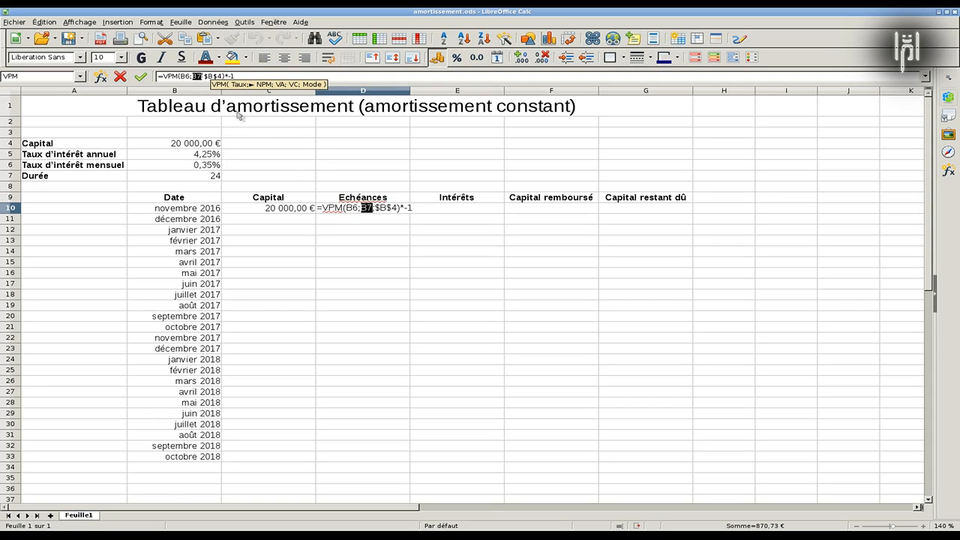
Step: Turn the VA reference back into relative B4 and validate D10's formula as =VPM(B6;B7;B4)*-1
{"action": "left_click", "coordinate": [204, 77]}
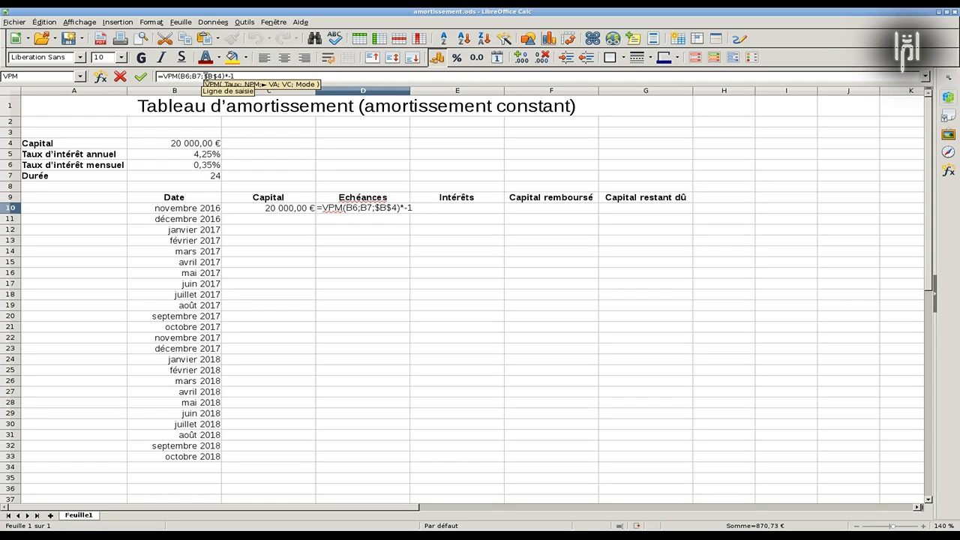
{"action": "left_click_drag", "start_coordinate": [204, 76], "coordinate": [228, 77]}
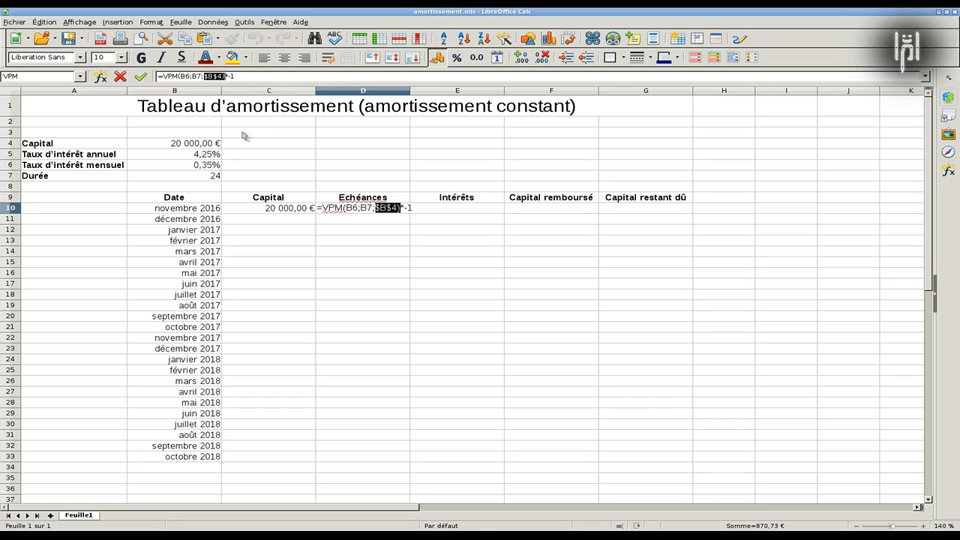
{"action": "key", "text": "Left"}
{"action": "left_click_drag", "start_coordinate": [204, 76], "coordinate": [224, 77]}
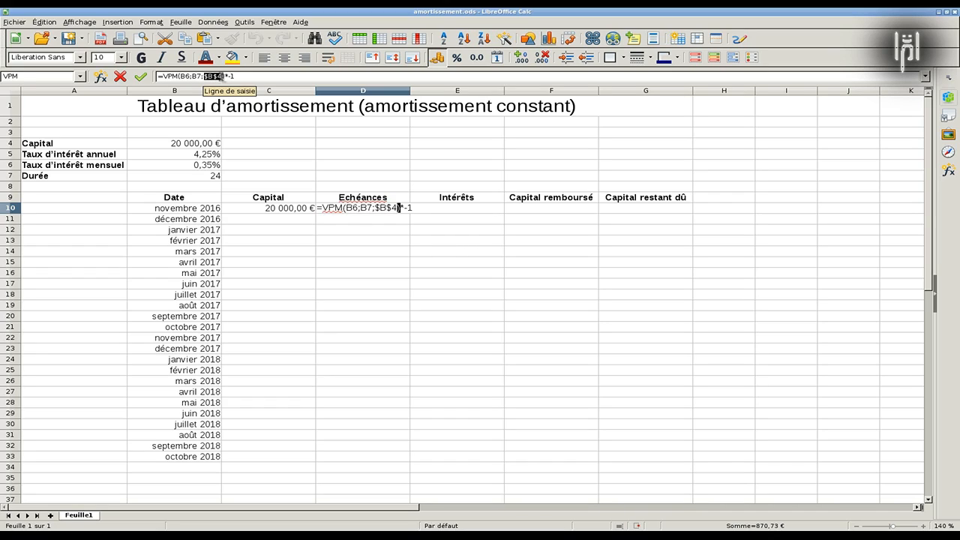
{"action": "key", "text": "shift+F4"}
{"action": "key", "text": "shift+F4"}
{"action": "key", "text": "shift+F4"}
{"action": "left_click", "coordinate": [336, 241]}
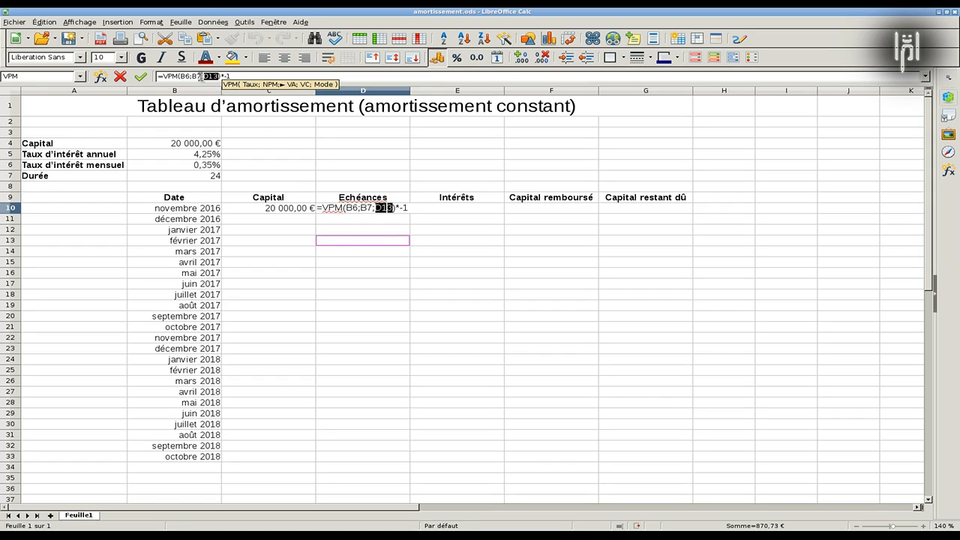
{"action": "left_click", "coordinate": [190, 148]}
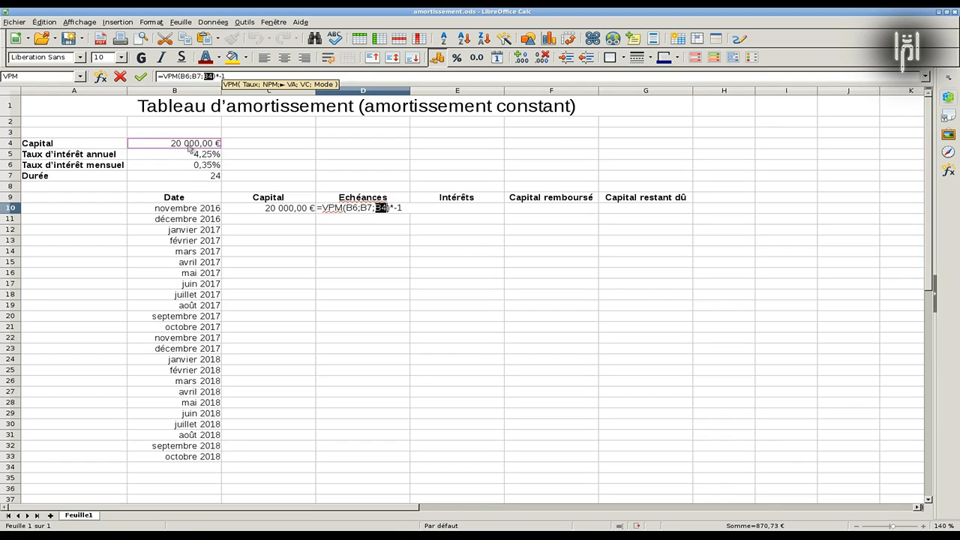
{"action": "key", "text": "Return"}
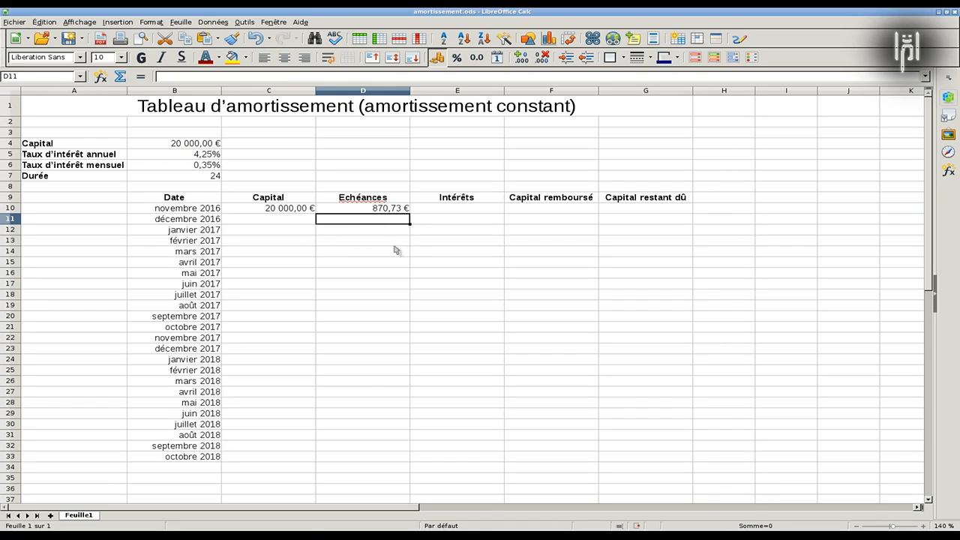
{"action": "left_click", "coordinate": [353, 210]}
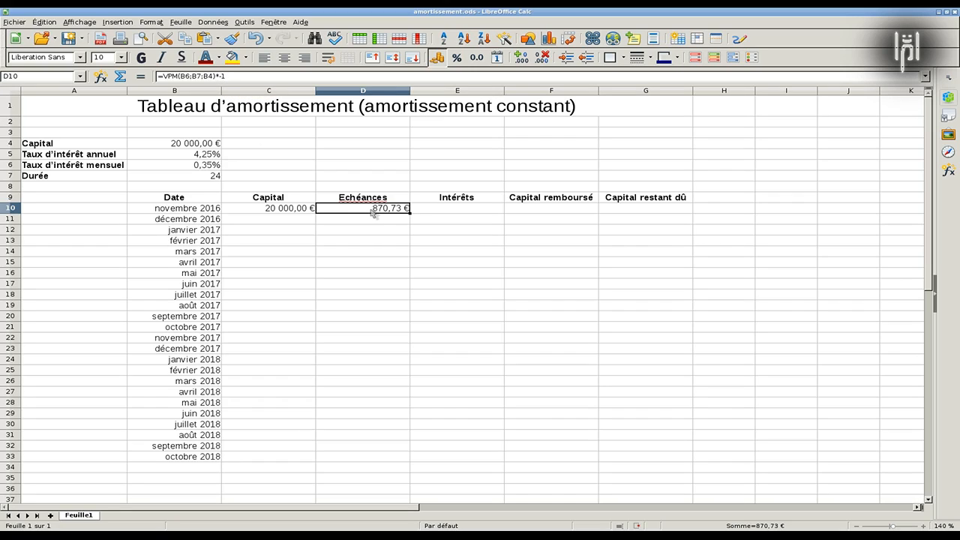
Step: Enter in E10 the first Intérêts formula, multiplying C10 by an absolute reference to the monthly rate in B6
{"action": "left_click", "coordinate": [452, 213]}
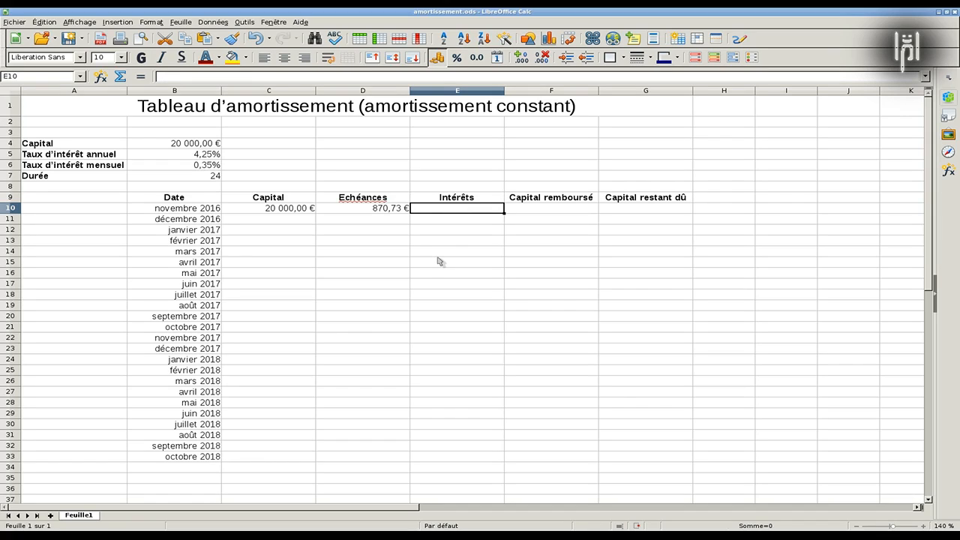
{"action": "type", "text": "="}
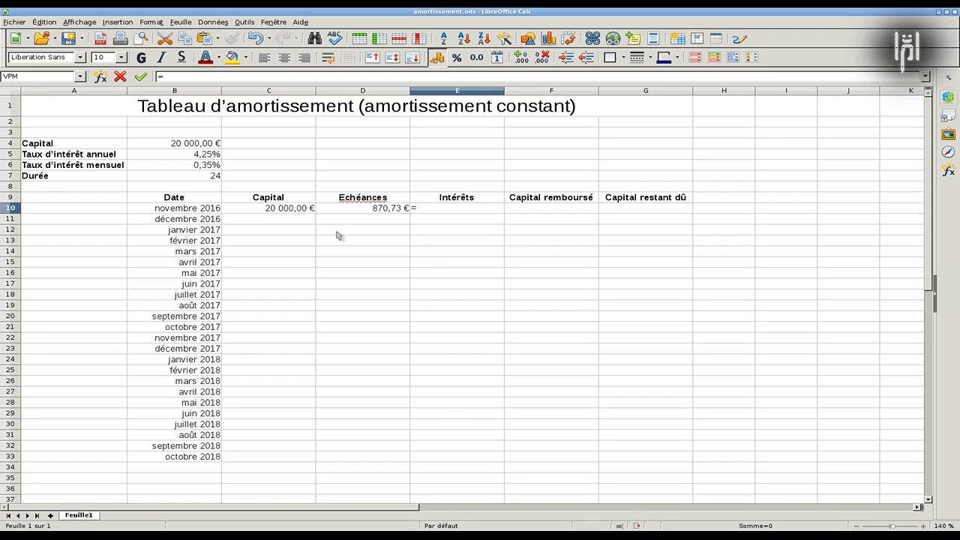
{"action": "left_click", "coordinate": [267, 212]}
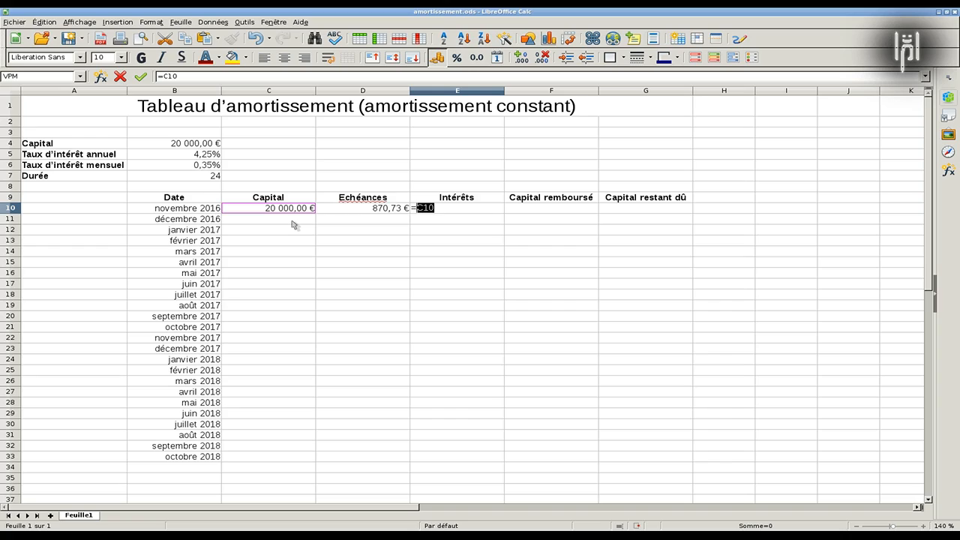
{"action": "type", "text": "*"}
{"action": "left_click", "coordinate": [179, 170]}
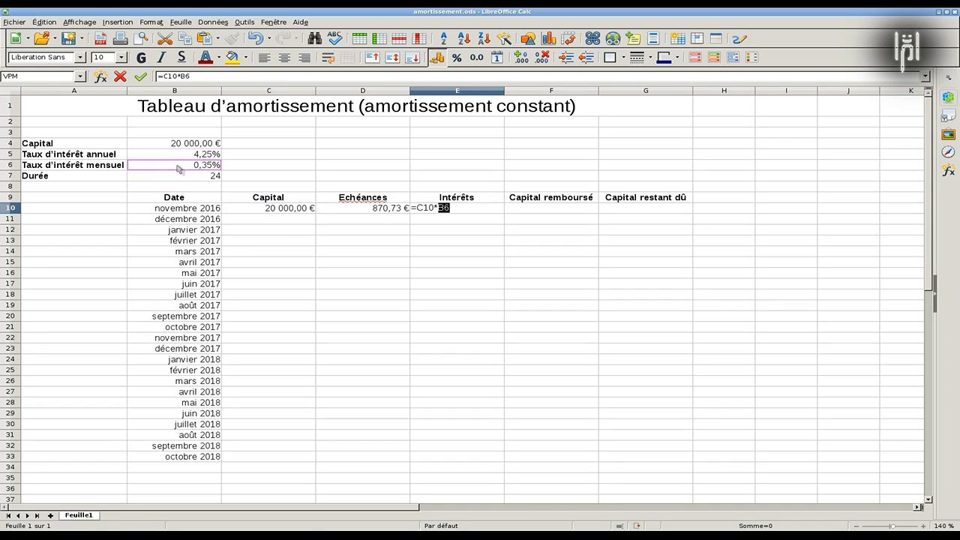
{"action": "key", "text": "shift+F4"}
{"action": "key", "text": "Return"}
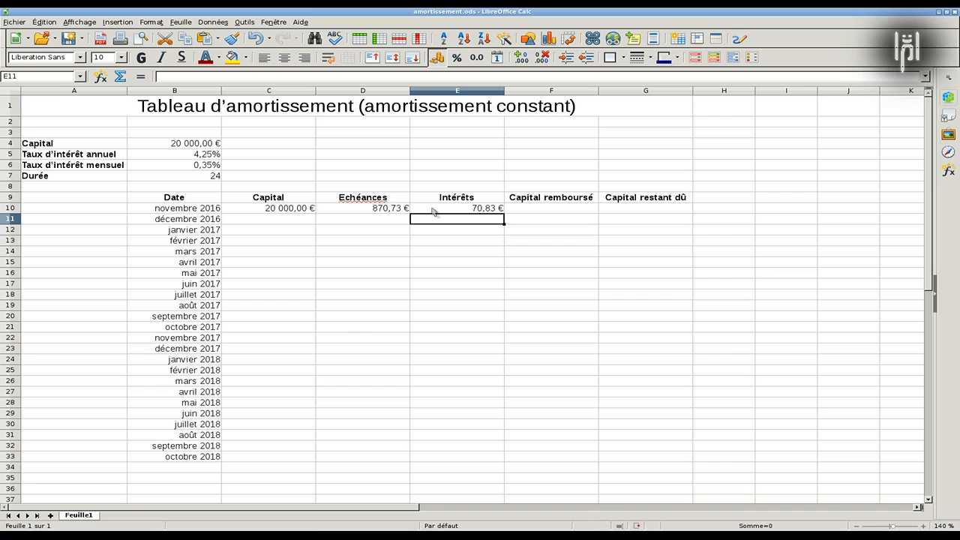
Step: Enter in F10 the first Capital remboursé formula, subtracting the Intérêts in E10 from the Echéances in D10
{"action": "left_click", "coordinate": [534, 214]}
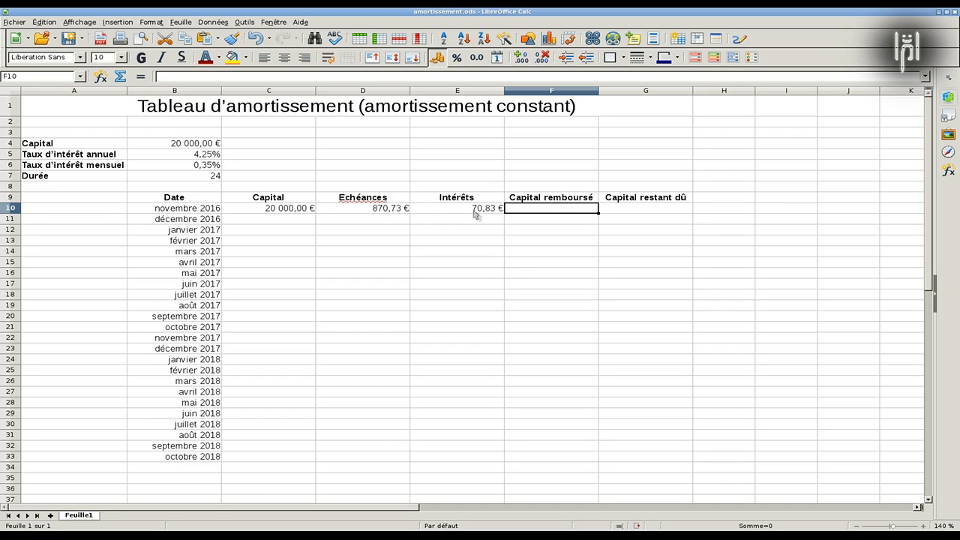
{"action": "type", "text": "="}
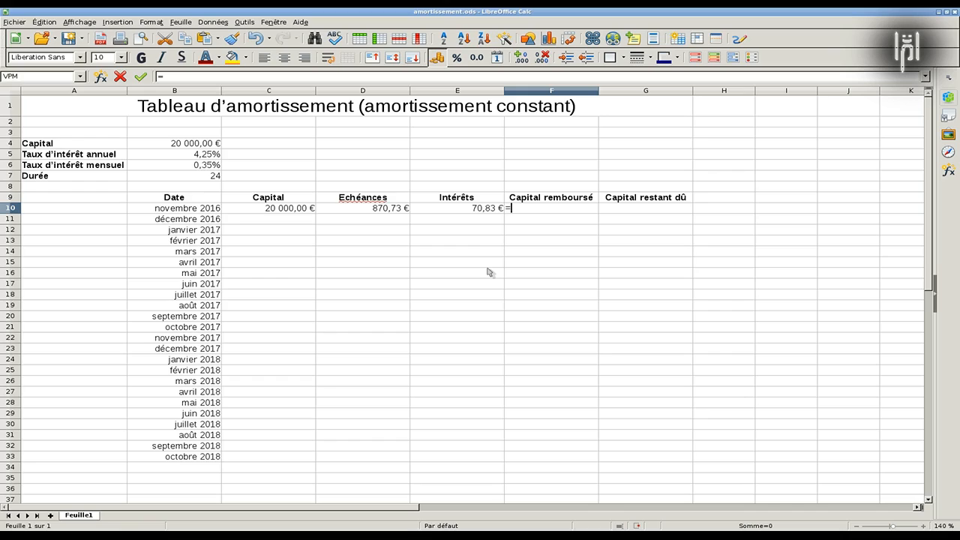
{"action": "left_click", "coordinate": [378, 210]}
{"action": "type", "text": "-"}
{"action": "left_click", "coordinate": [448, 211]}
{"action": "key", "text": "Return"}
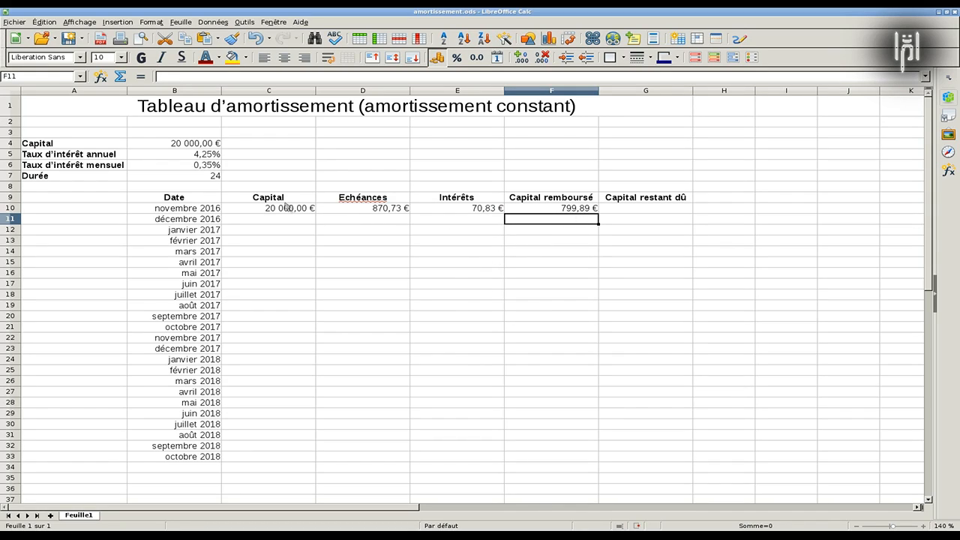
Step: Enter the formula =C10-F10 in cell G10 as the first value of the Capital restant dû column
{"action": "left_click", "coordinate": [639, 214]}
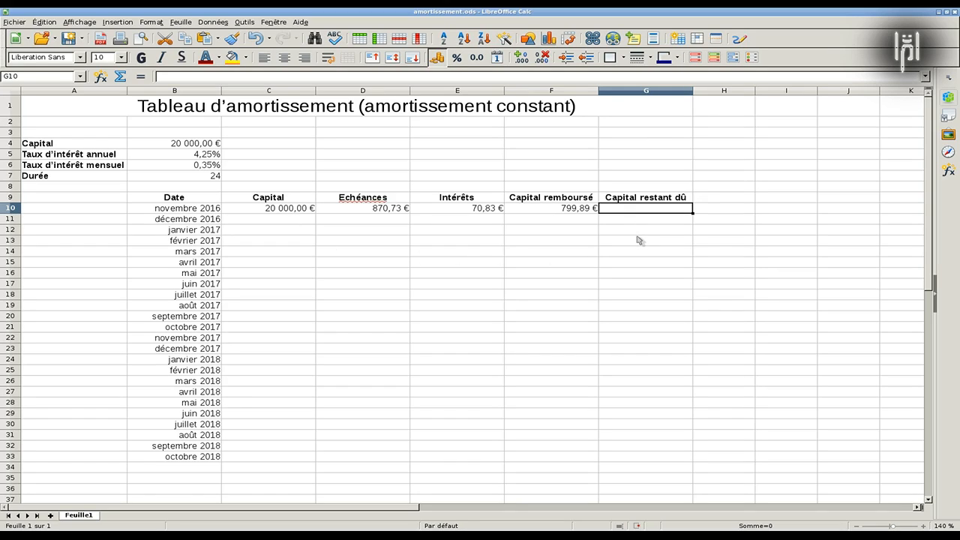
{"action": "type", "text": "="}
{"action": "left_click", "coordinate": [272, 211]}
{"action": "type", "text": "-"}
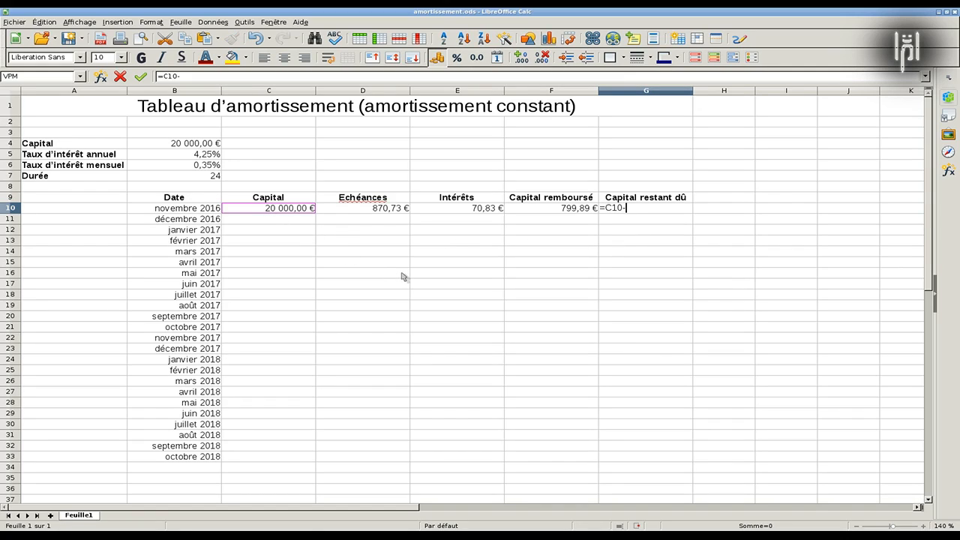
{"action": "left_click", "coordinate": [554, 210]}
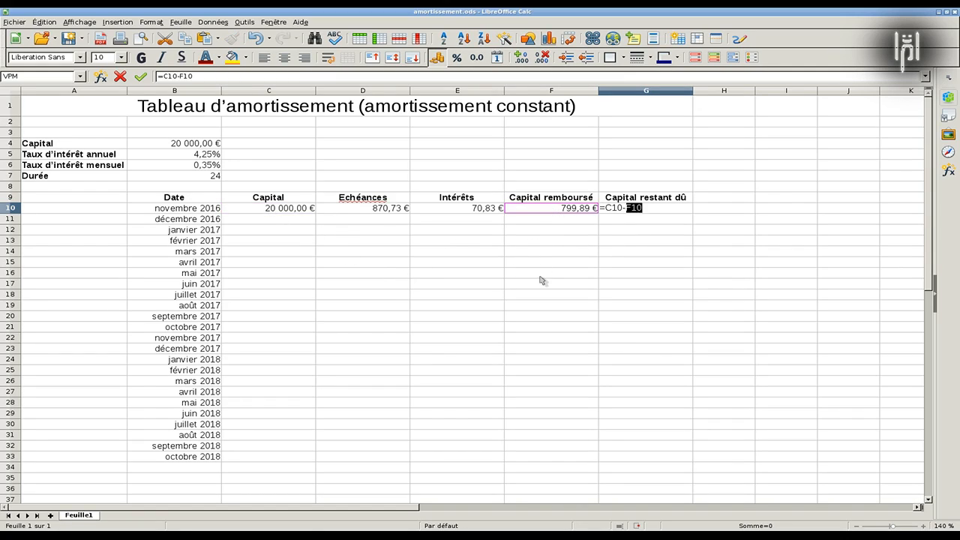
{"action": "key", "text": "Return"}
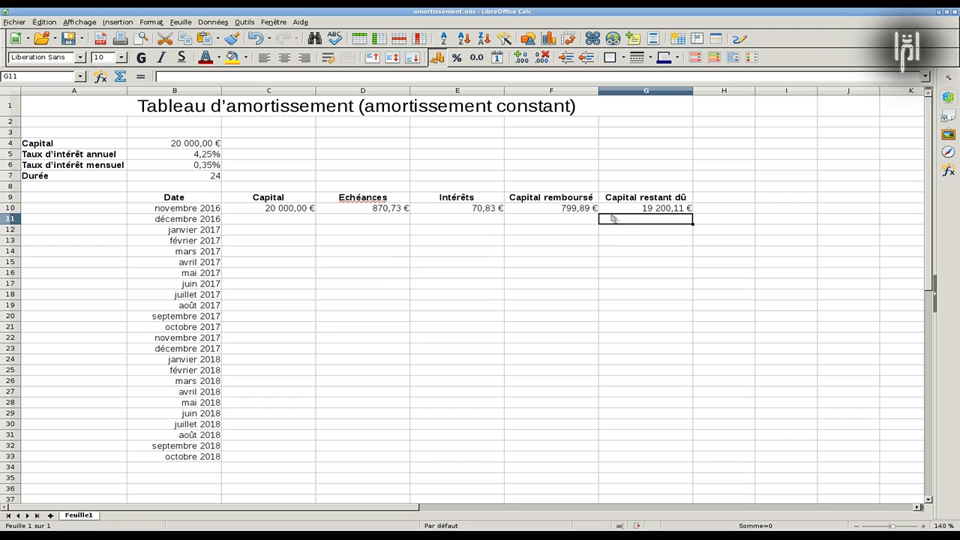
Step: Enter the formula =G10 in C11 so the second month's Capital takes the previous Capital restant dû
{"action": "left_click", "coordinate": [292, 222]}
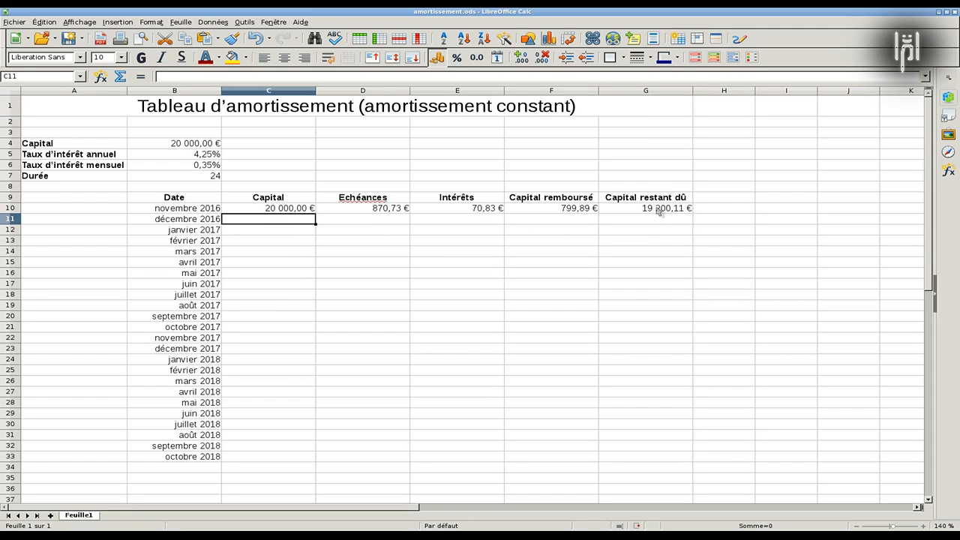
{"action": "type", "text": "="}
{"action": "left_click", "coordinate": [623, 211]}
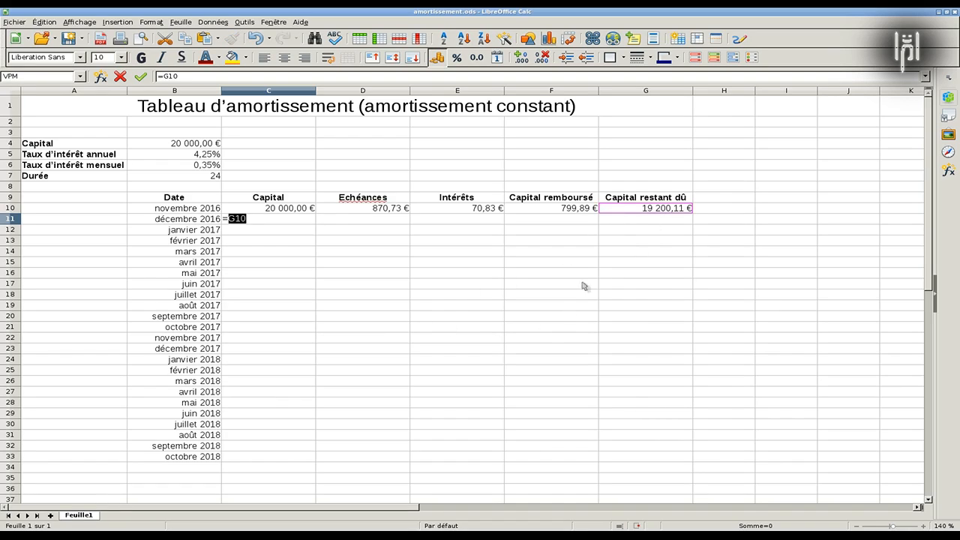
{"action": "key", "text": "Return"}
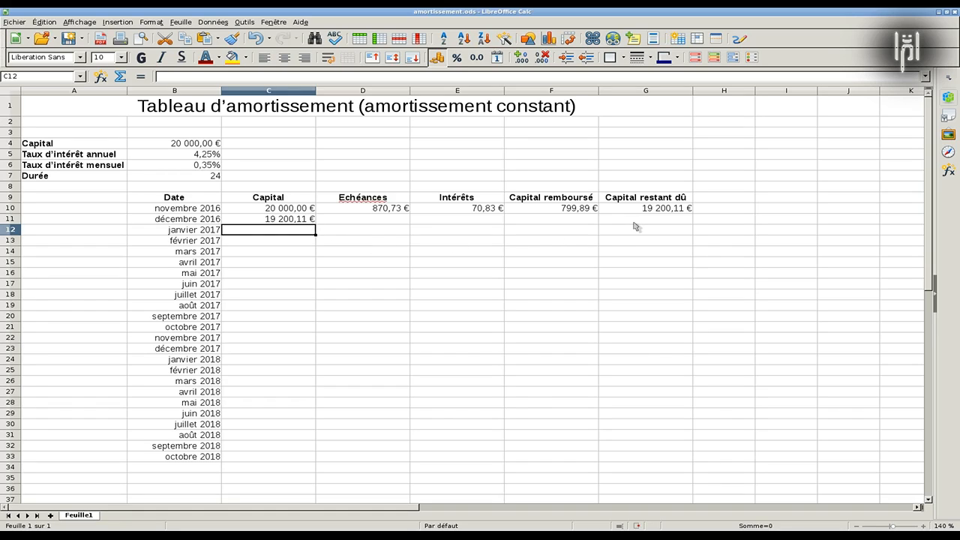
Step: Fill the Capital formula from C11 down through C33, the octobre 2018 row
{"action": "left_click", "coordinate": [308, 219]}
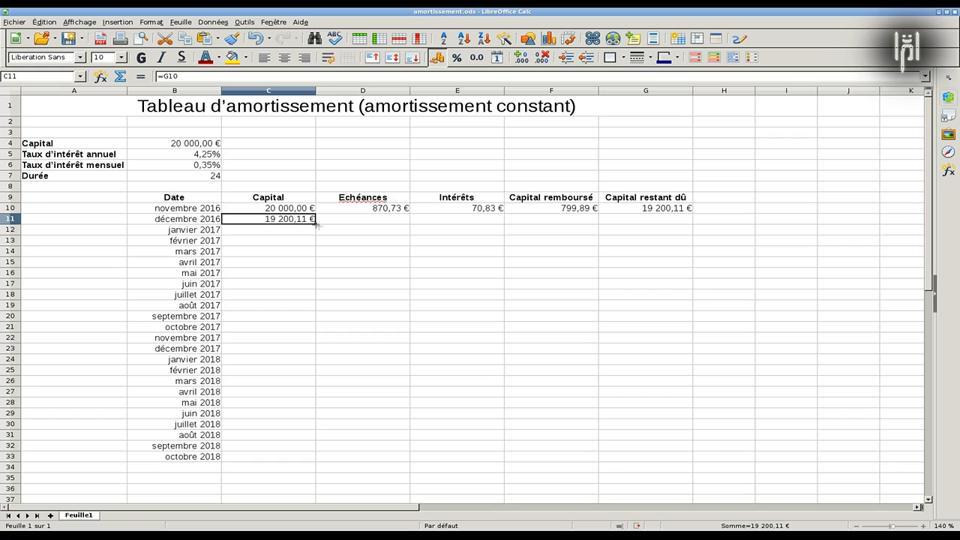
{"action": "left_click_drag", "start_coordinate": [316, 224], "coordinate": [304, 462]}
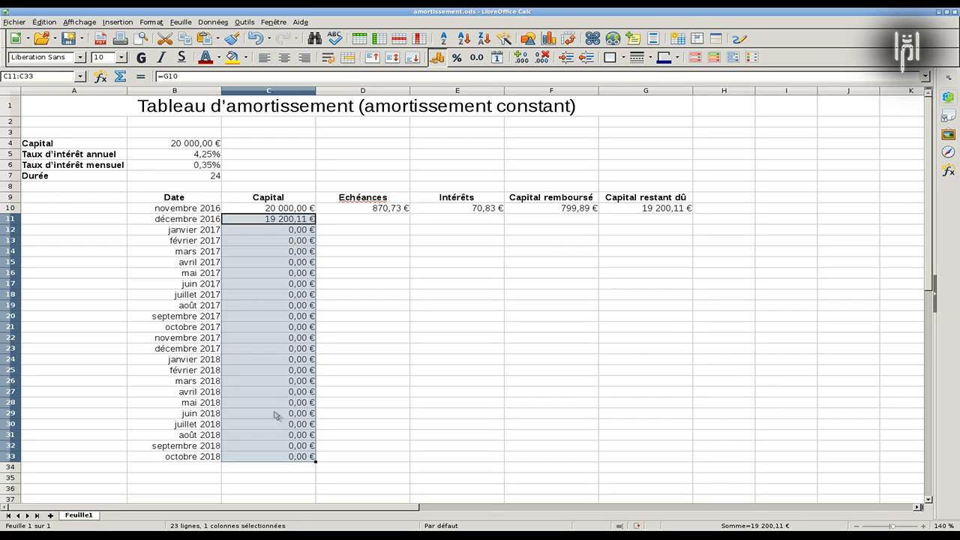
{"action": "left_click", "coordinate": [627, 220]}
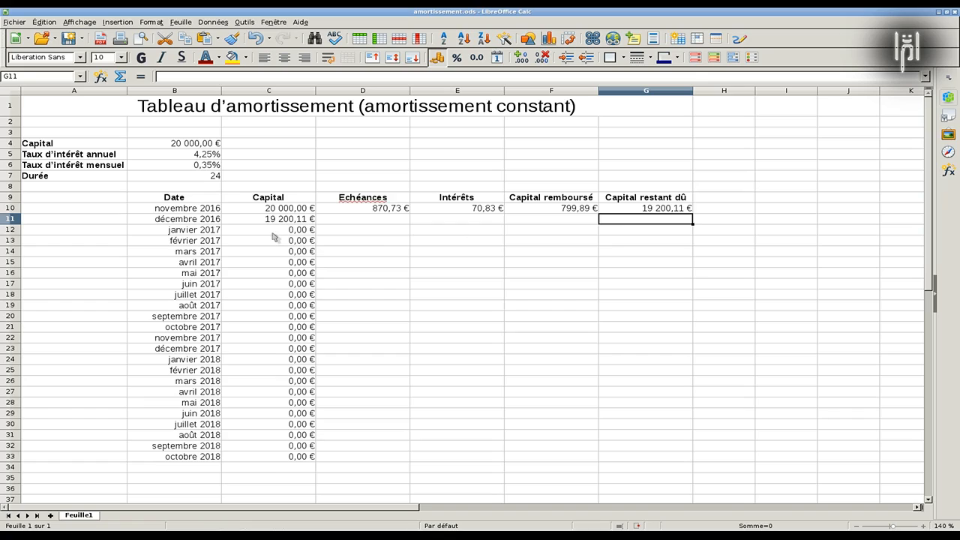
Step: Fill the first-row formulas in D10:G10 down through row 33, from Echéances to Capital restant dû
{"action": "left_click", "coordinate": [358, 221]}
{"action": "left_click_drag", "start_coordinate": [348, 212], "coordinate": [646, 212]}
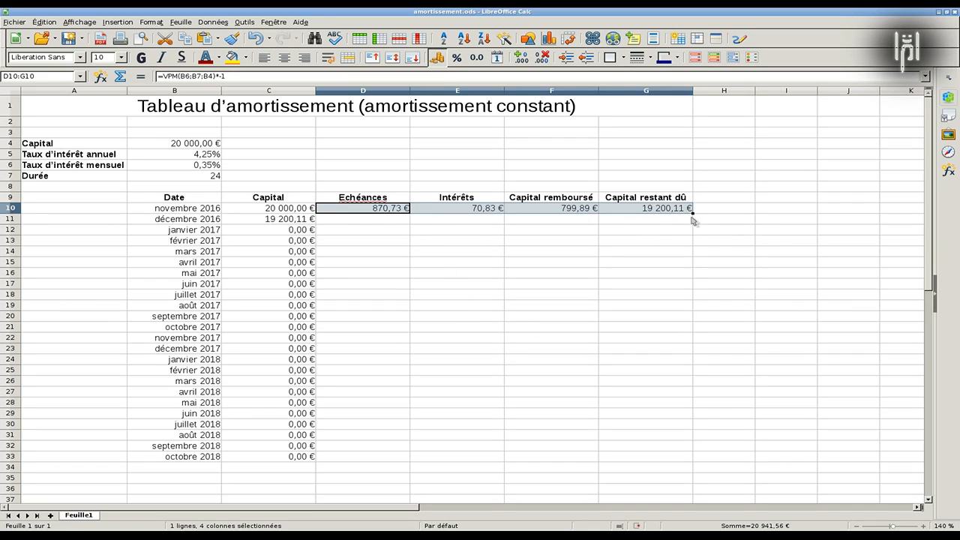
{"action": "left_click_drag", "start_coordinate": [692, 214], "coordinate": [663, 461]}
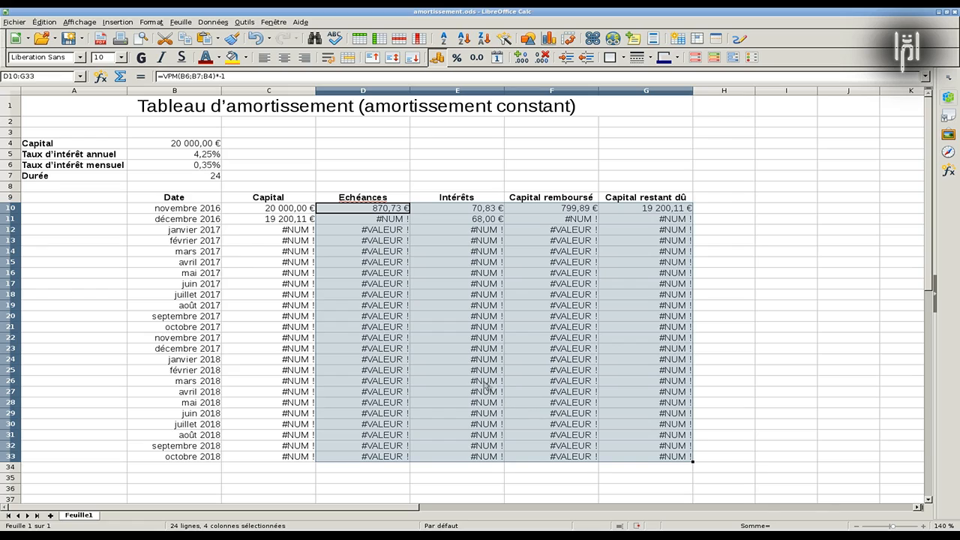
Step: Make all three references in D10's payment formula absolute, giving =VPM($B$6;$B$7;$B$4)*-1
{"action": "left_click", "coordinate": [371, 213]}
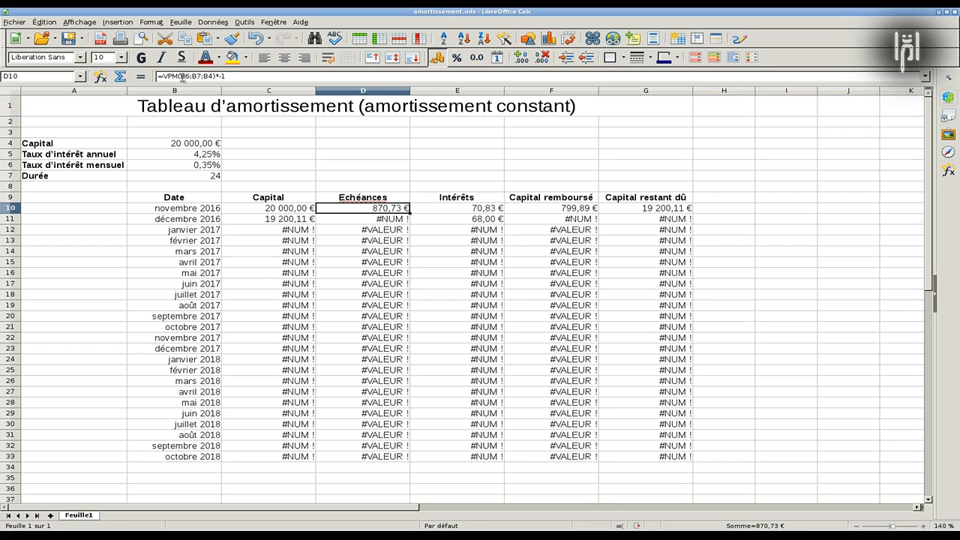
{"action": "left_click", "coordinate": [182, 76]}
{"action": "double_click", "coordinate": [183, 76]}
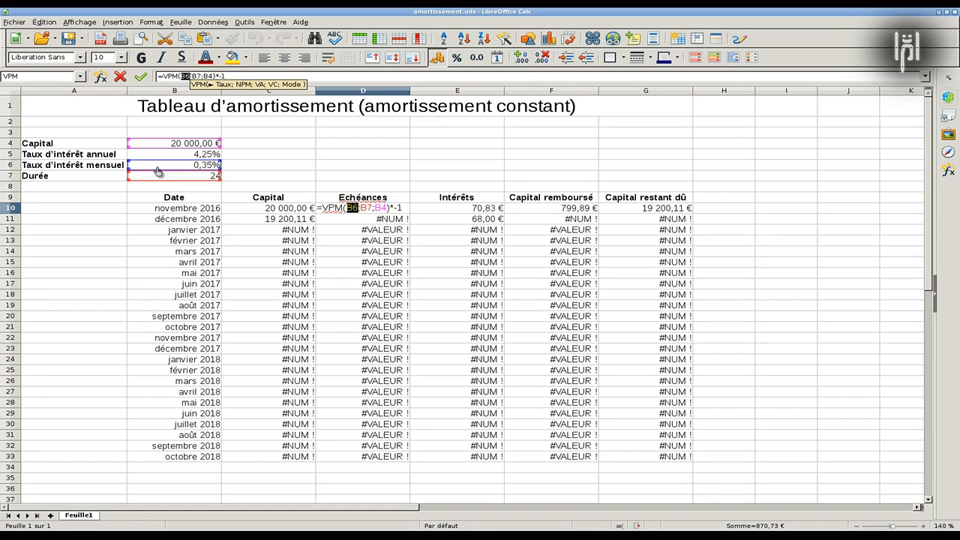
{"action": "key", "text": "shift+F4"}
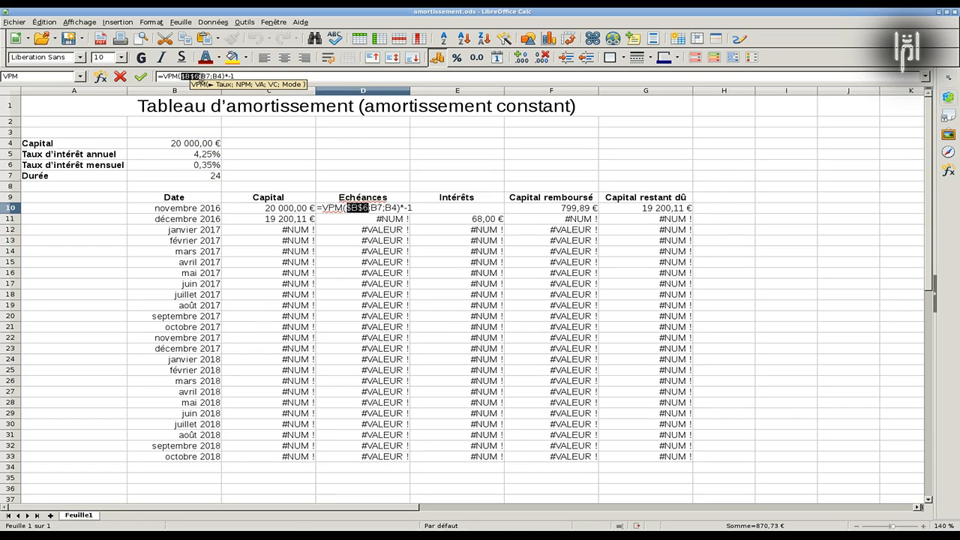
{"action": "double_click", "coordinate": [207, 76]}
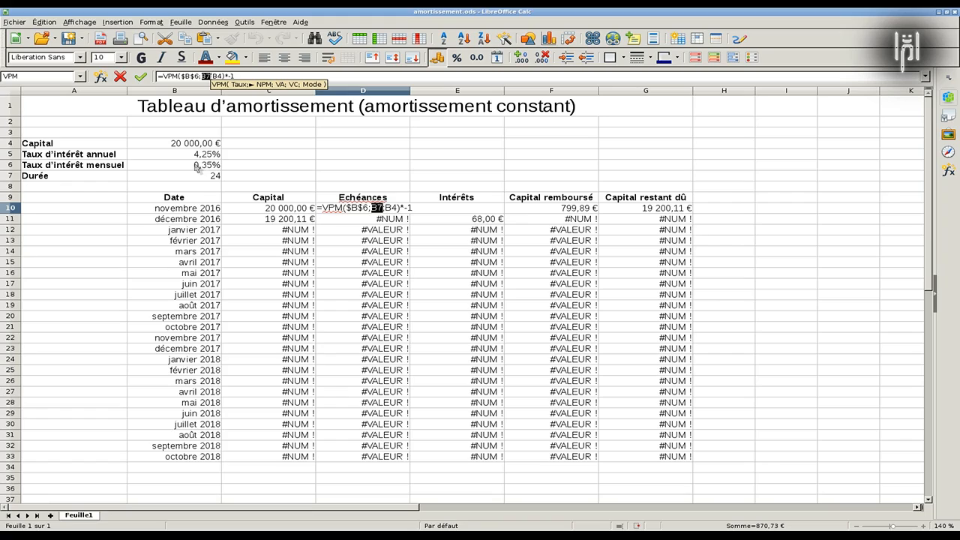
{"action": "key", "text": "shift+F4"}
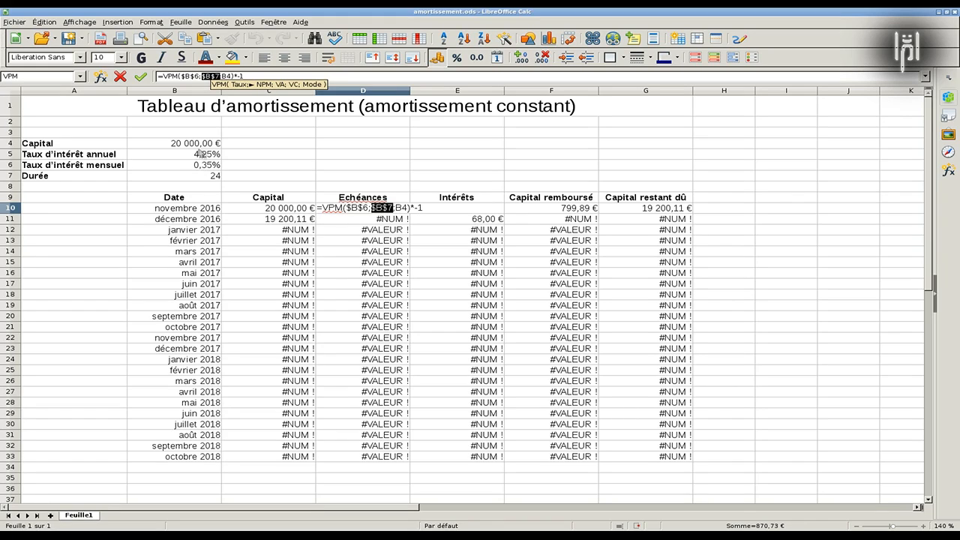
{"action": "double_click", "coordinate": [226, 75]}
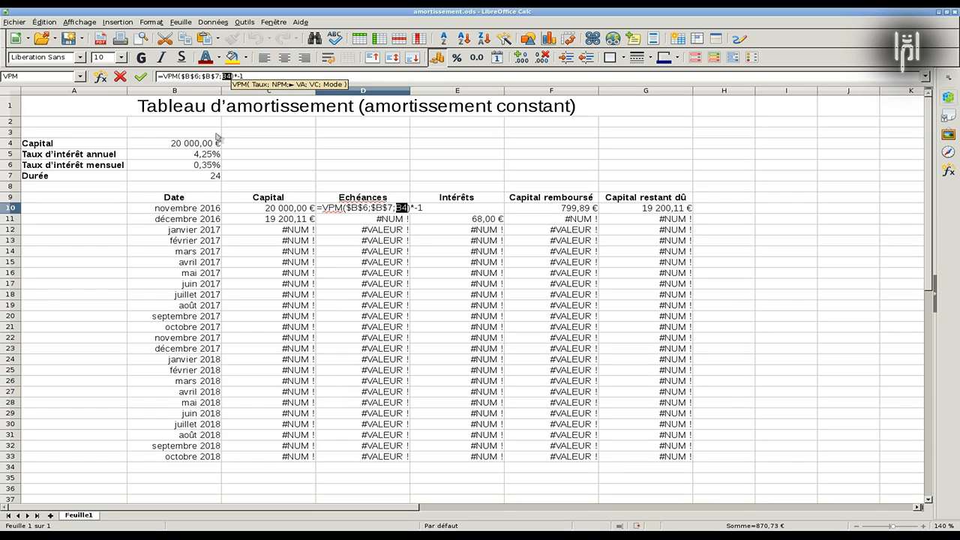
{"action": "key", "text": "shift+F4"}
{"action": "key", "text": "Return"}
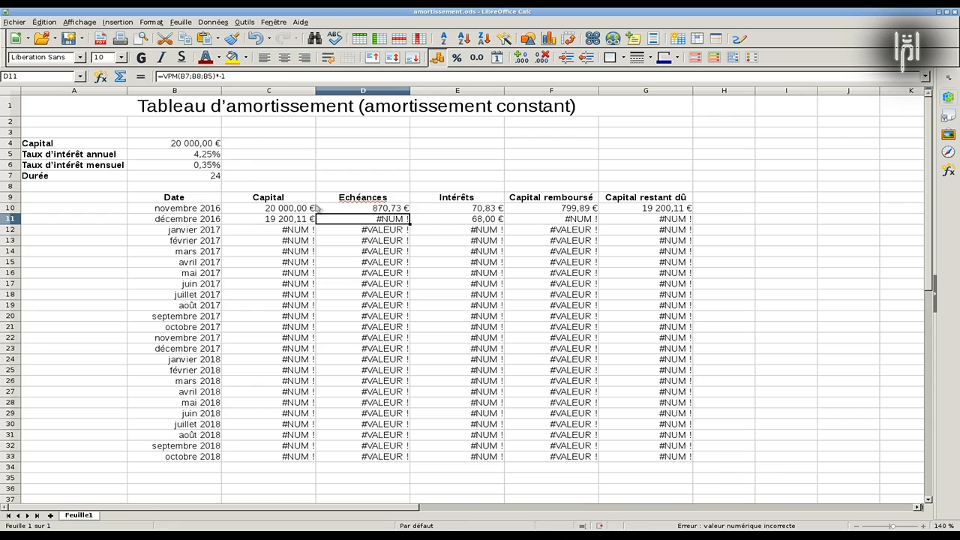
Step: Fill the corrected Echéances formula from D10 down through D33 and check the copied formula in D11
{"action": "left_click", "coordinate": [339, 212]}
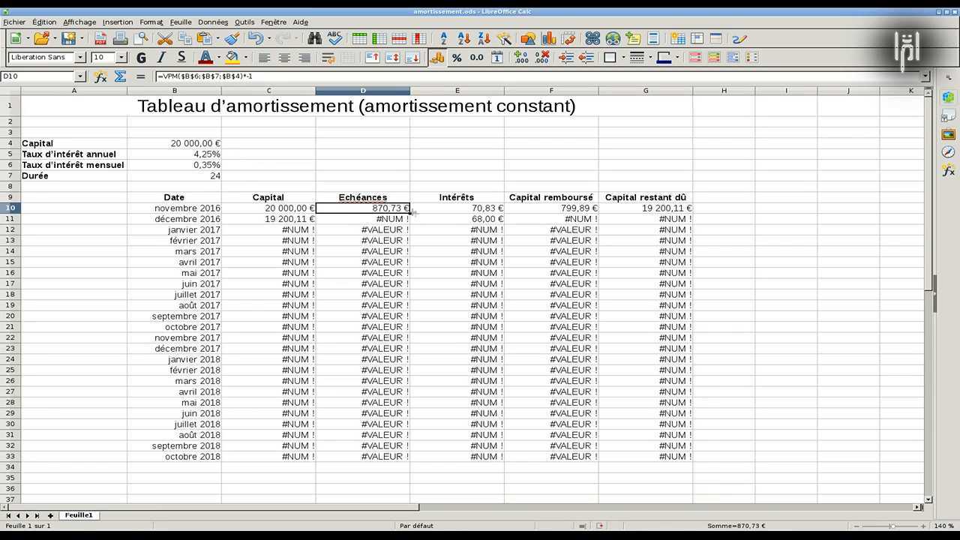
{"action": "left_click_drag", "start_coordinate": [411, 213], "coordinate": [411, 462]}
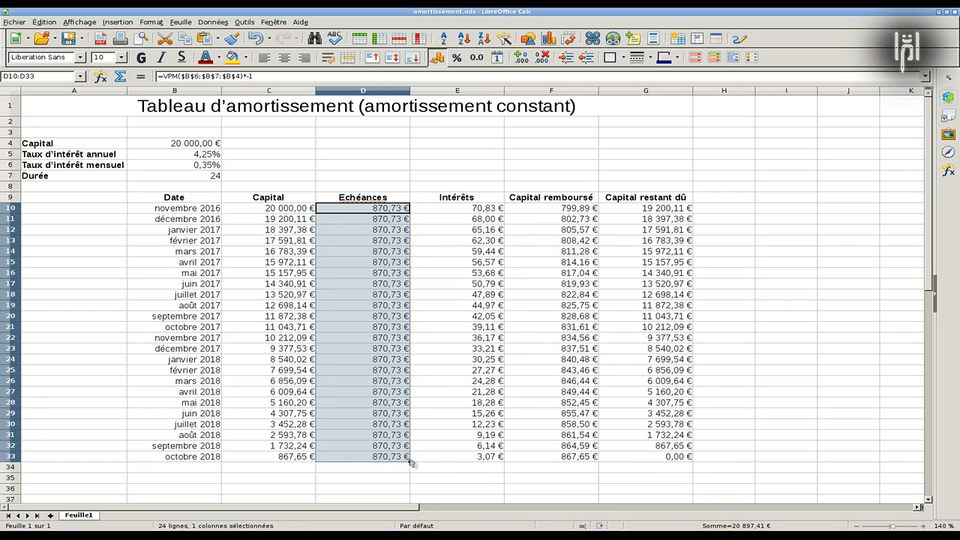
{"action": "left_click", "coordinate": [356, 221]}
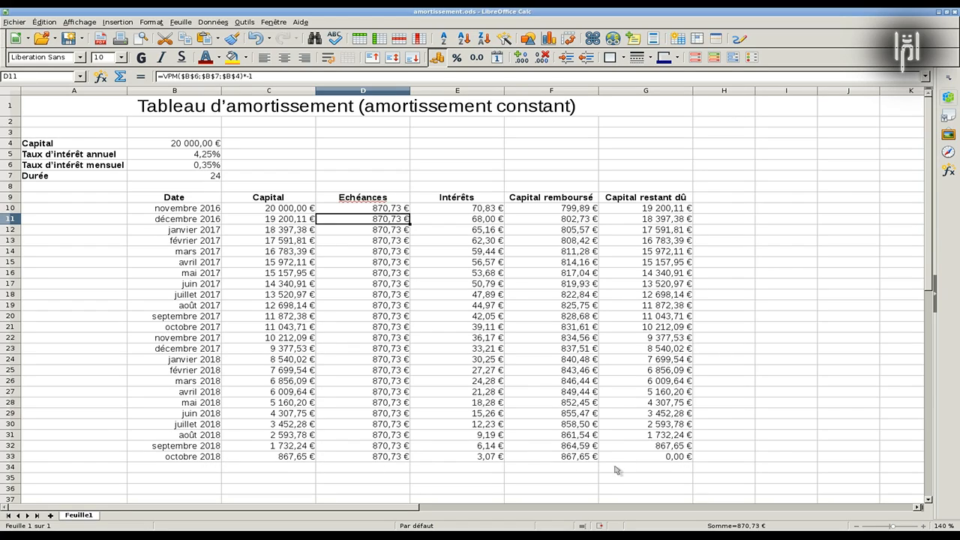
{"action": "left_click", "coordinate": [388, 486]}
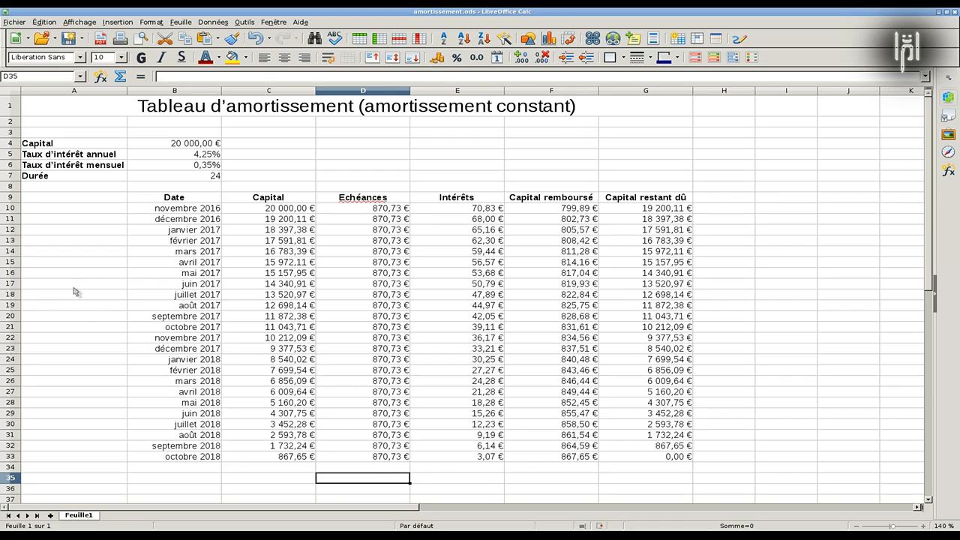
Step: Set the Capital in B4 to 15000 and the Taux d'intérêt annuel in B5 to 6%
{"action": "left_click", "coordinate": [175, 145]}
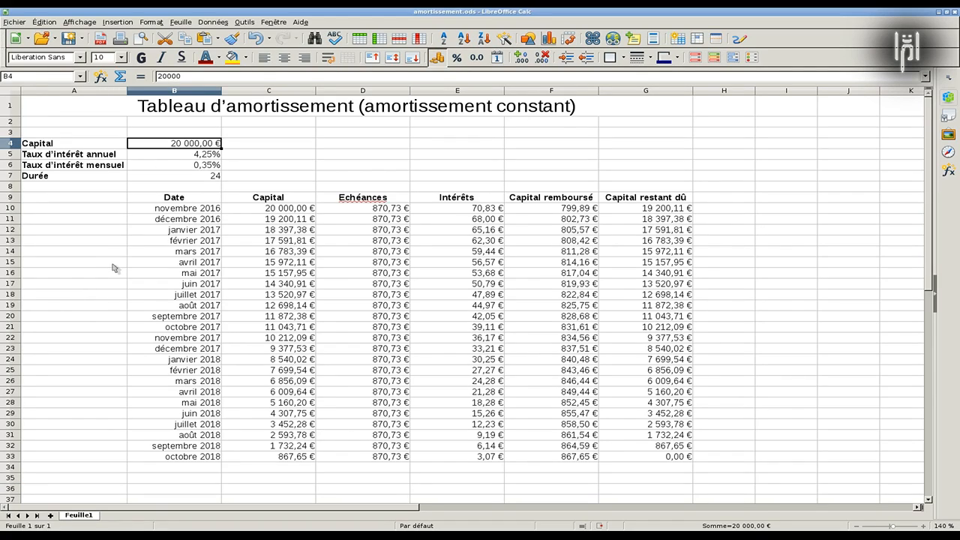
{"action": "type", "text": "15000"}
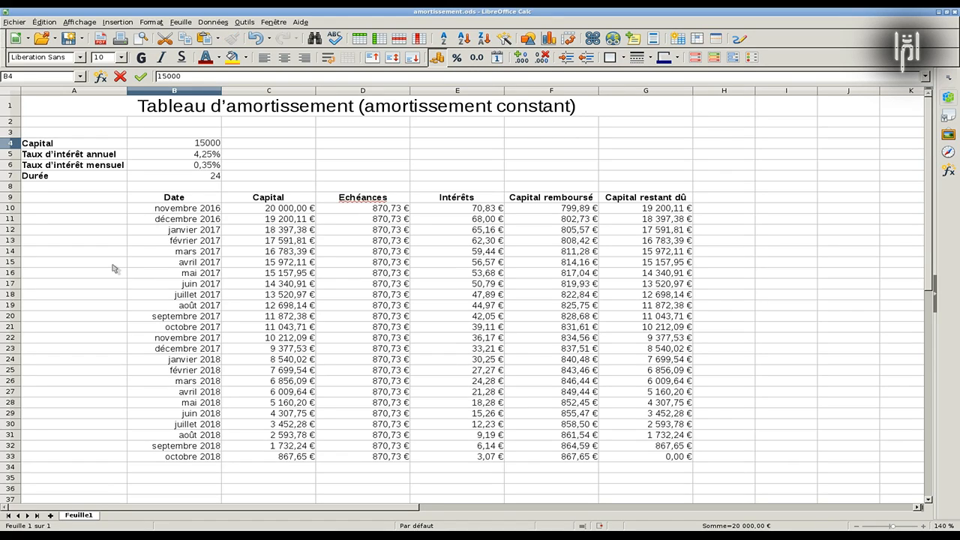
{"action": "key", "text": "Return"}
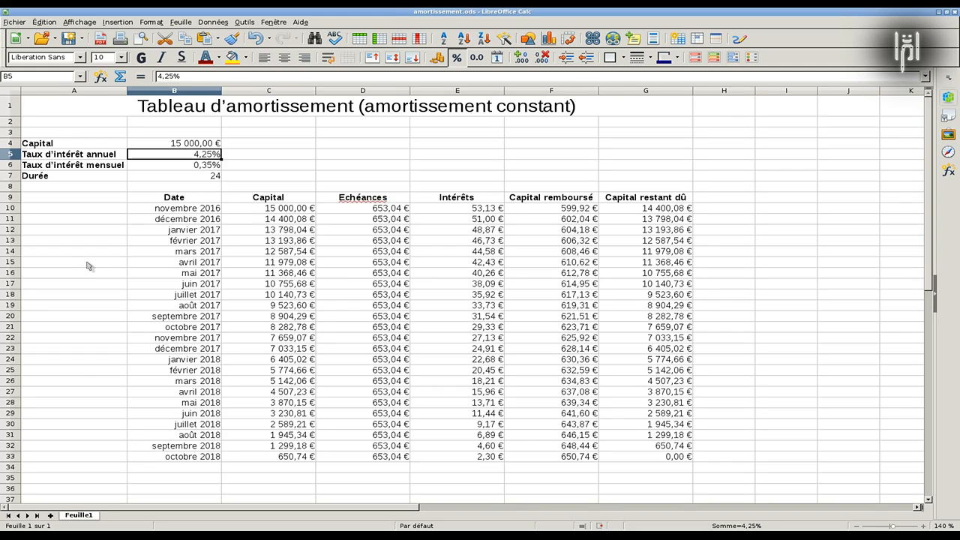
{"action": "type", "text": "6%"}
{"action": "key", "text": "Return"}
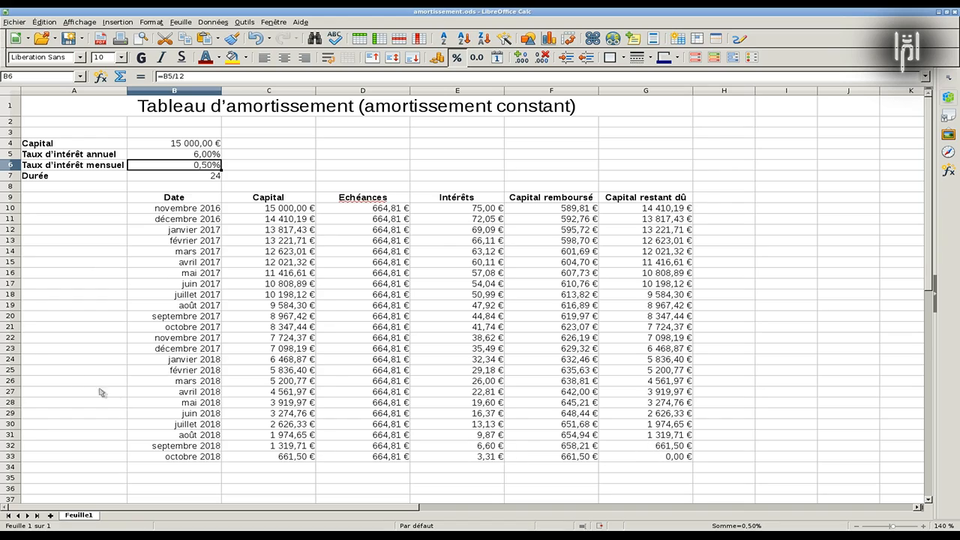
Step: Set the Durée in B7 to 36 months
{"action": "left_click", "coordinate": [176, 178]}
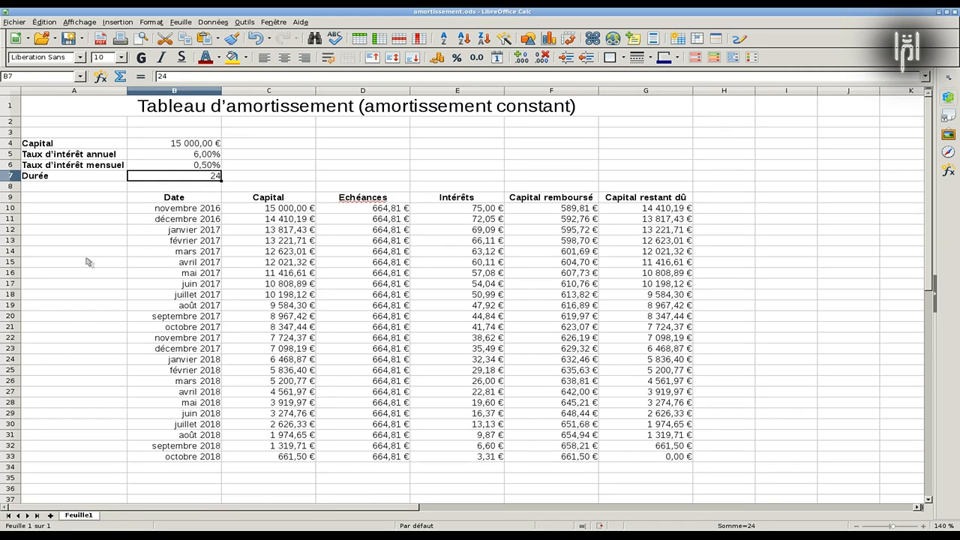
{"action": "type", "text": "36"}
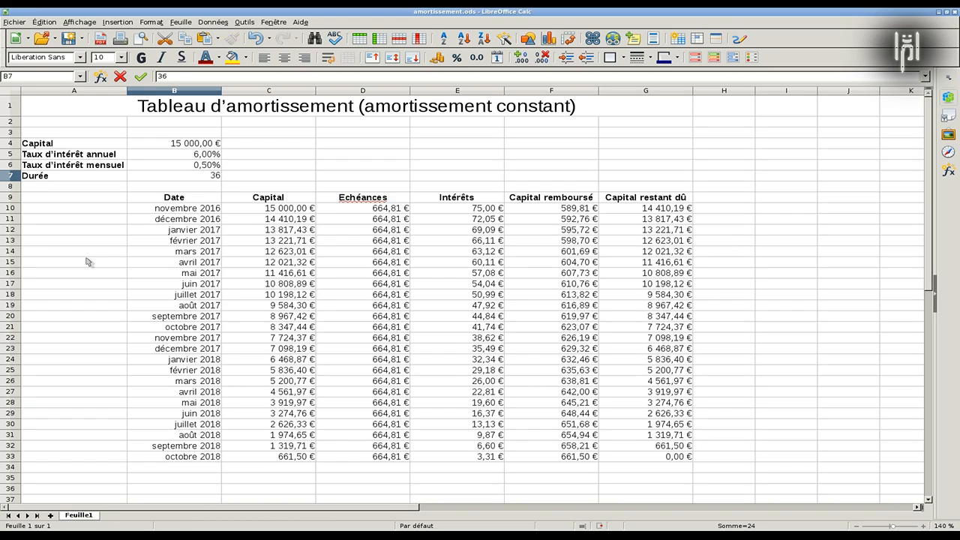
{"action": "key", "text": "Return"}
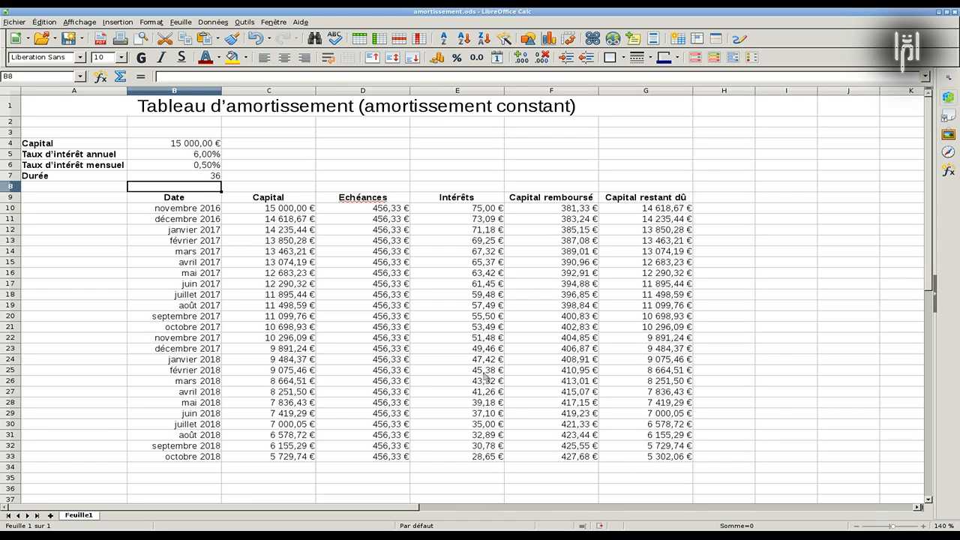
Step: Extend the monthly Date series from B32:B33 down to octobre 2019 in B45
{"action": "scroll", "coordinate": [431, 323], "scroll_direction": "down", "scroll_amount": 5}
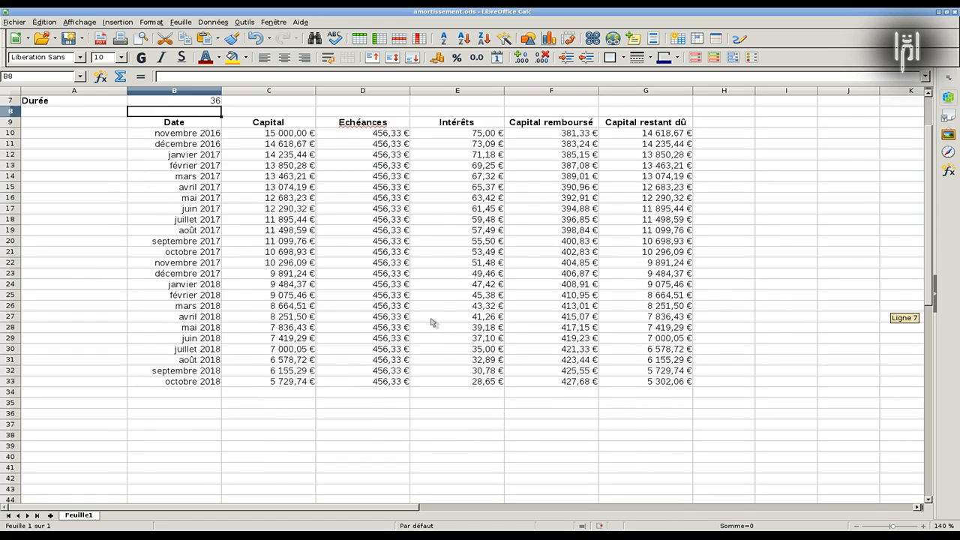
{"action": "left_click_drag", "start_coordinate": [201, 274], "coordinate": [199, 286]}
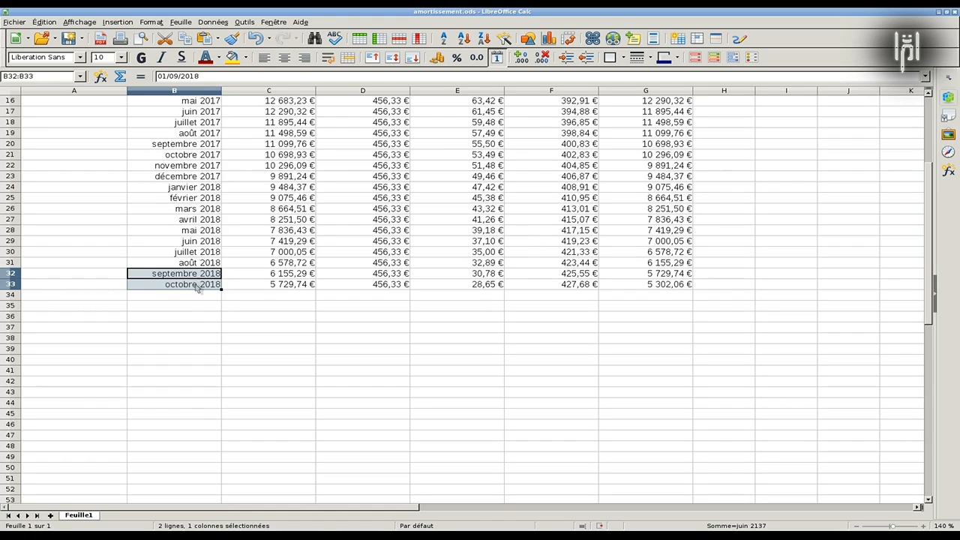
{"action": "left_click_drag", "start_coordinate": [221, 290], "coordinate": [210, 415]}
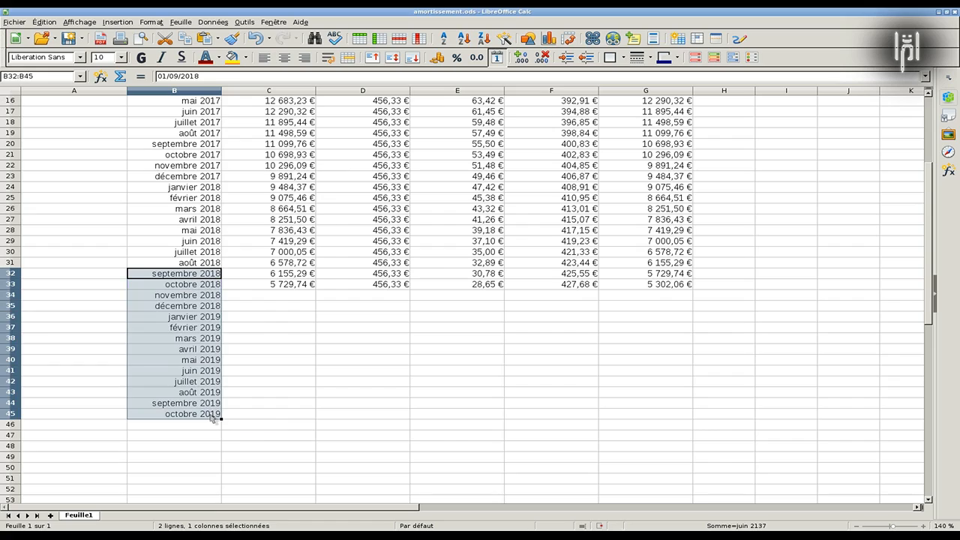
Step: Extend the row 33 formulas in columns C to G down through row 45
{"action": "left_click", "coordinate": [282, 319]}
{"action": "left_click_drag", "start_coordinate": [276, 287], "coordinate": [694, 422]}
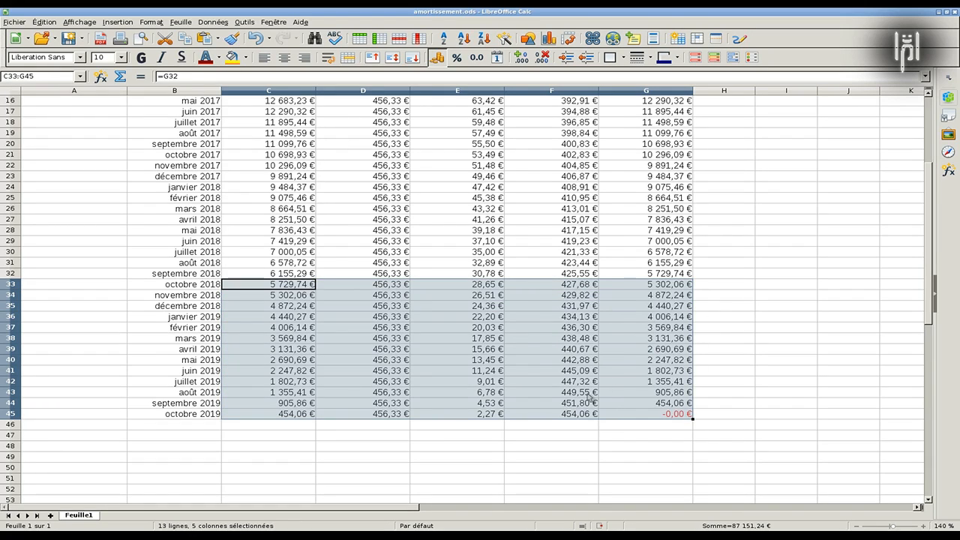
{"action": "left_click", "coordinate": [589, 396]}
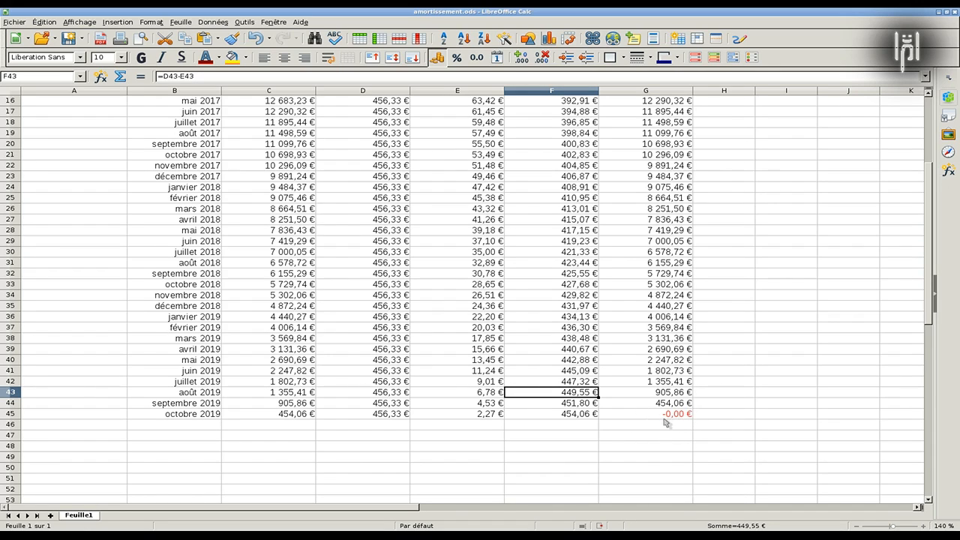
Step: Change the Durée in B7 to 12 months to test the schedule with a shorter loan
{"action": "scroll", "coordinate": [446, 386], "scroll_direction": "up", "scroll_amount": 5}
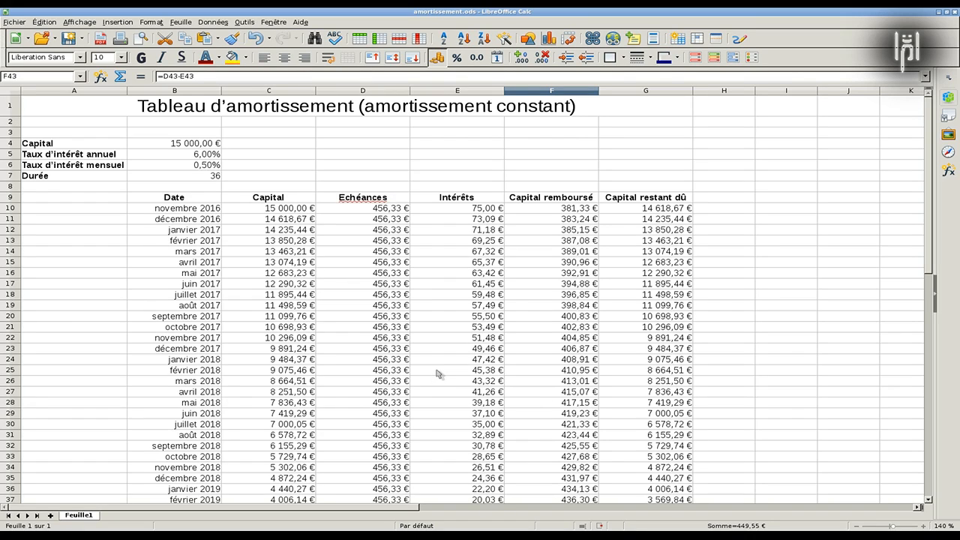
{"action": "scroll", "coordinate": [439, 374], "scroll_direction": "down", "scroll_amount": 1}
{"action": "scroll", "coordinate": [438, 373], "scroll_direction": "up", "scroll_amount": 1}
{"action": "left_click", "coordinate": [208, 179]}
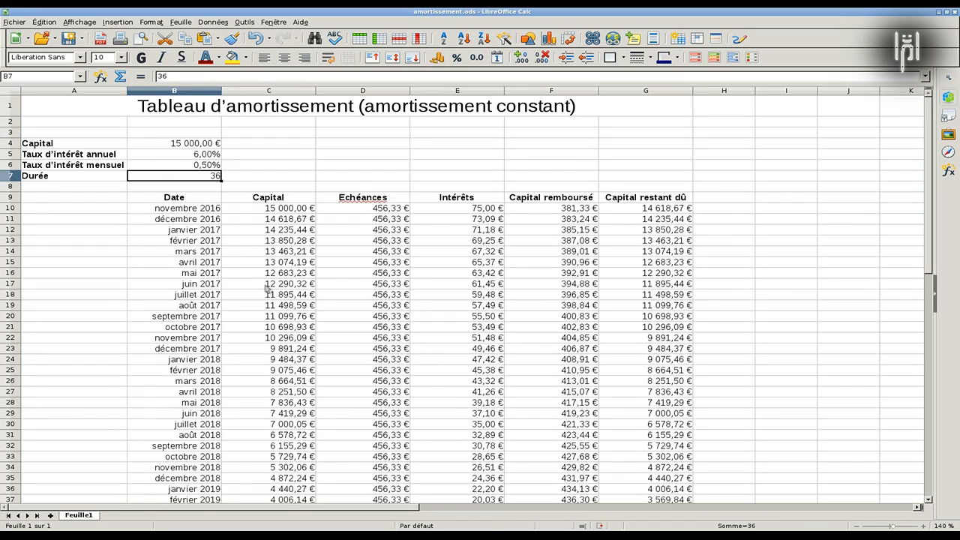
{"action": "type", "text": "12"}
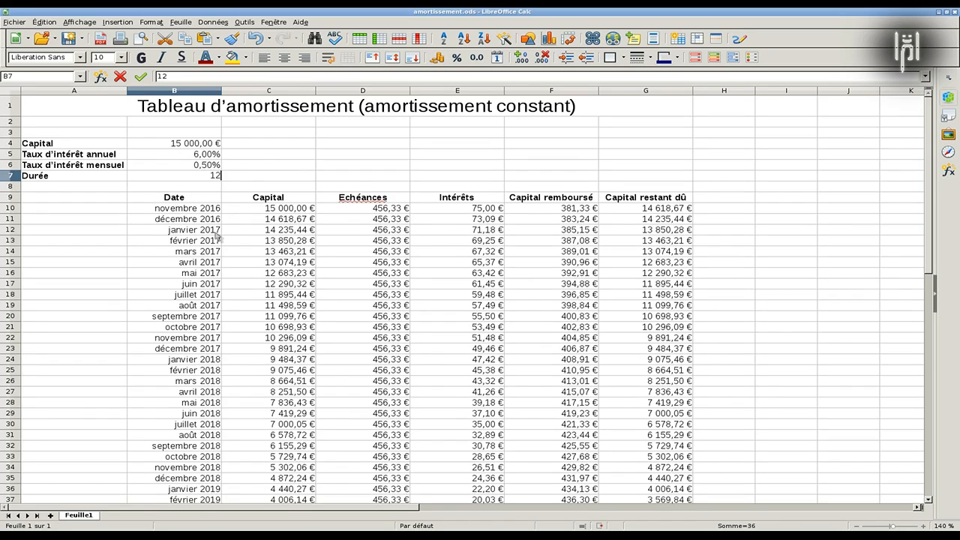
{"action": "key", "text": "Return"}
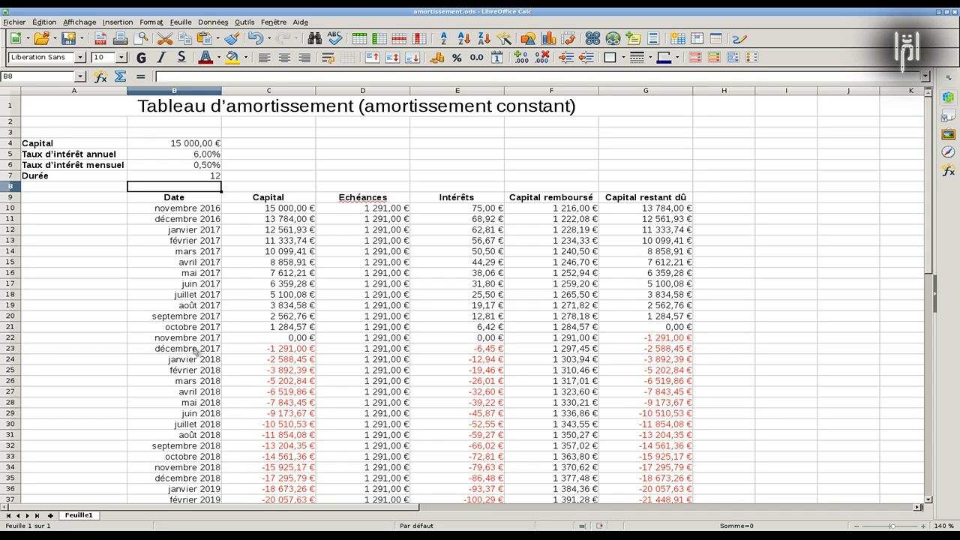
Step: Clear the surplus schedule rows after octobre 2017 by deleting the contents of B22:G68
{"action": "scroll", "coordinate": [189, 342], "scroll_direction": "down", "scroll_amount": 2}
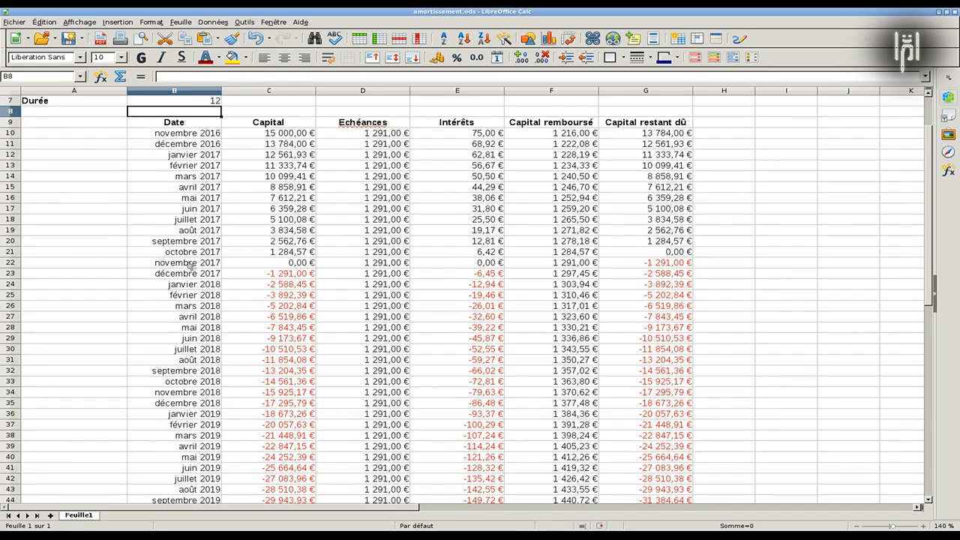
{"action": "left_click_drag", "start_coordinate": [192, 266], "coordinate": [652, 308]}
{"action": "key", "text": "Delete"}
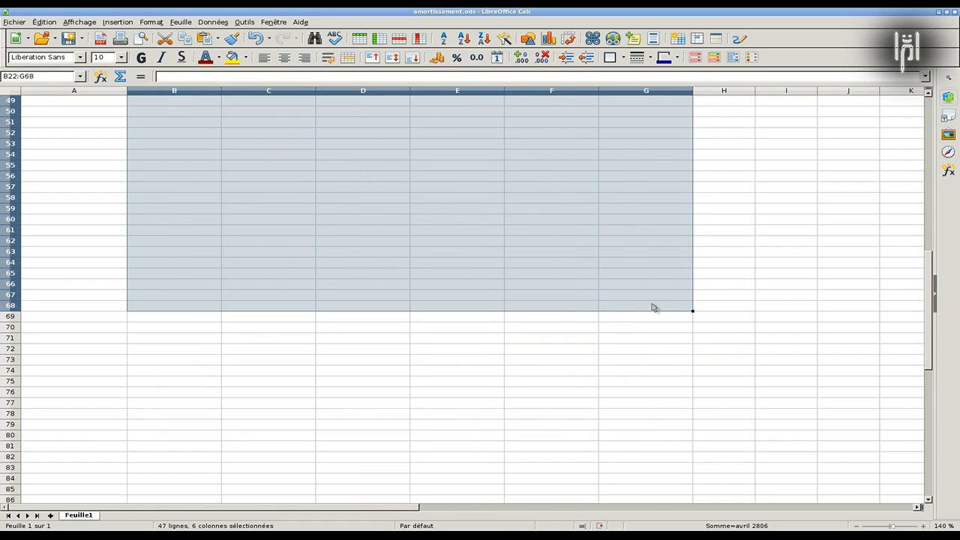
{"action": "scroll", "coordinate": [593, 315], "scroll_direction": "up", "scroll_amount": 15}
{"action": "scroll", "coordinate": [581, 320], "scroll_direction": "up", "scroll_amount": 1}
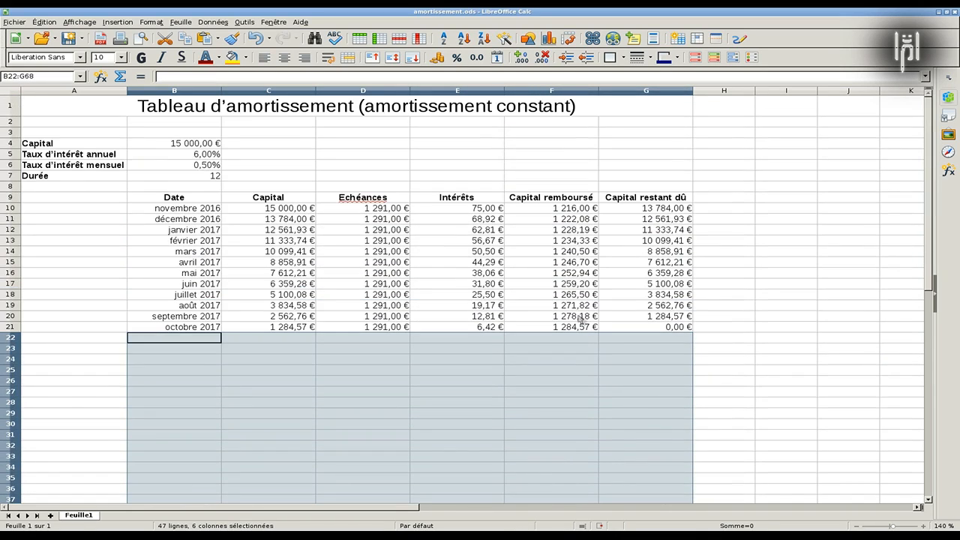
{"action": "left_click", "coordinate": [514, 168]}
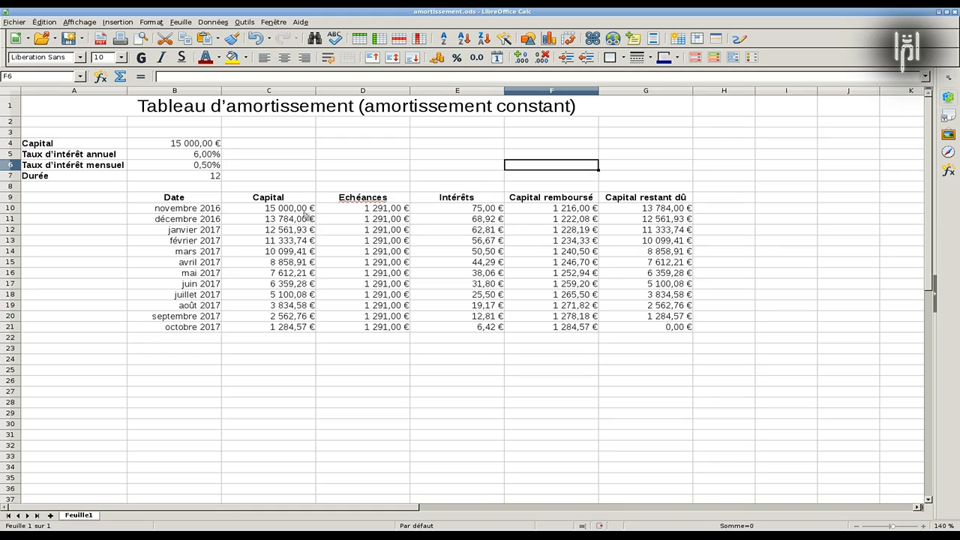
Step: Review the Echéances formula in D10 and the Intérêts formula in E10
{"action": "left_click", "coordinate": [354, 213]}
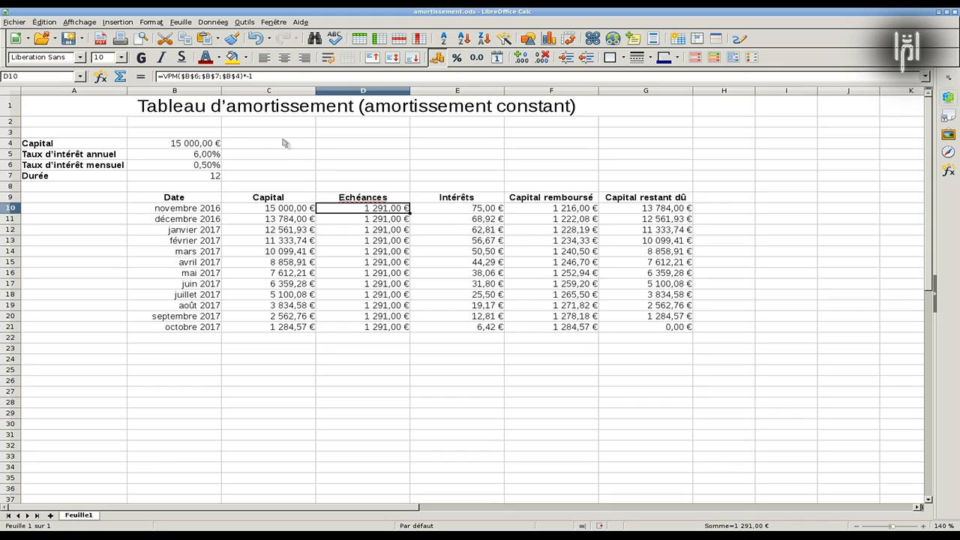
{"action": "left_click", "coordinate": [444, 210]}
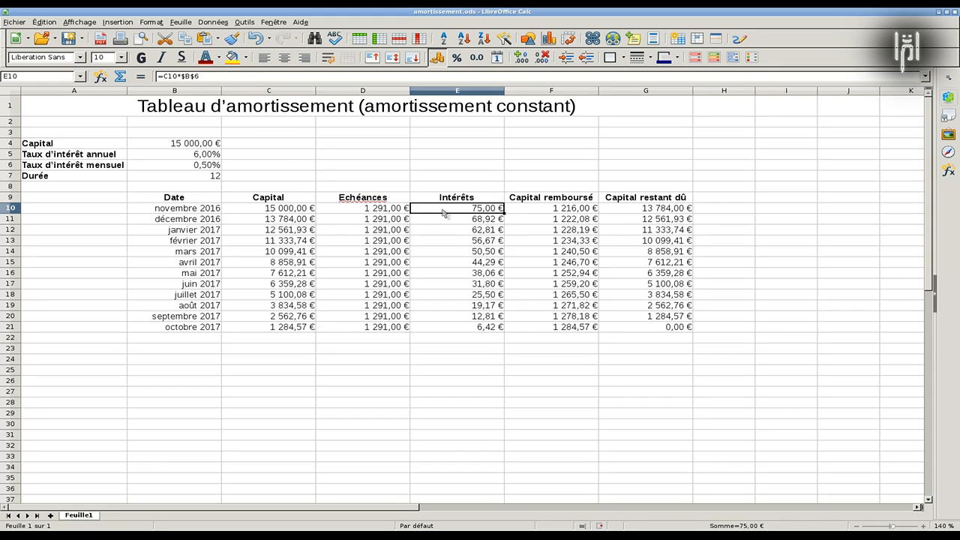
{"action": "left_click", "coordinate": [533, 363]}
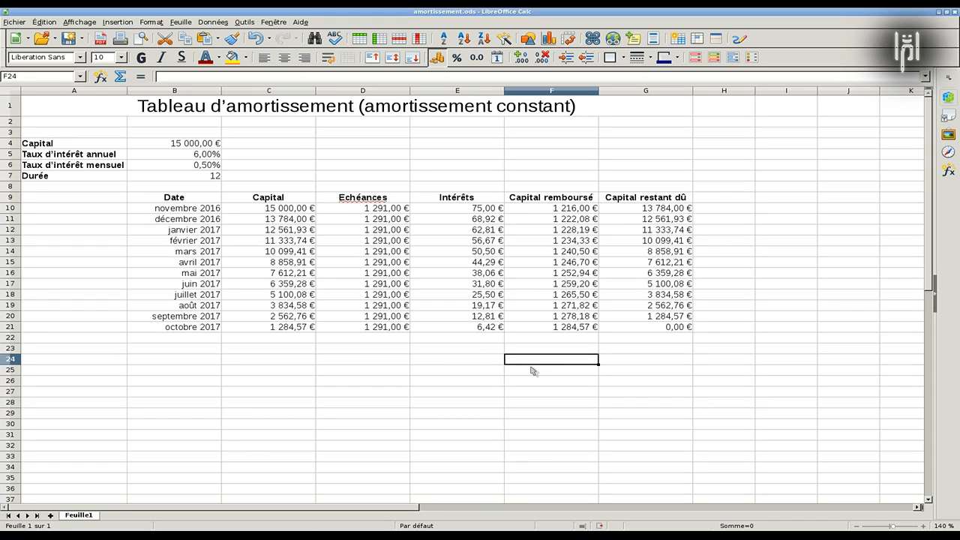